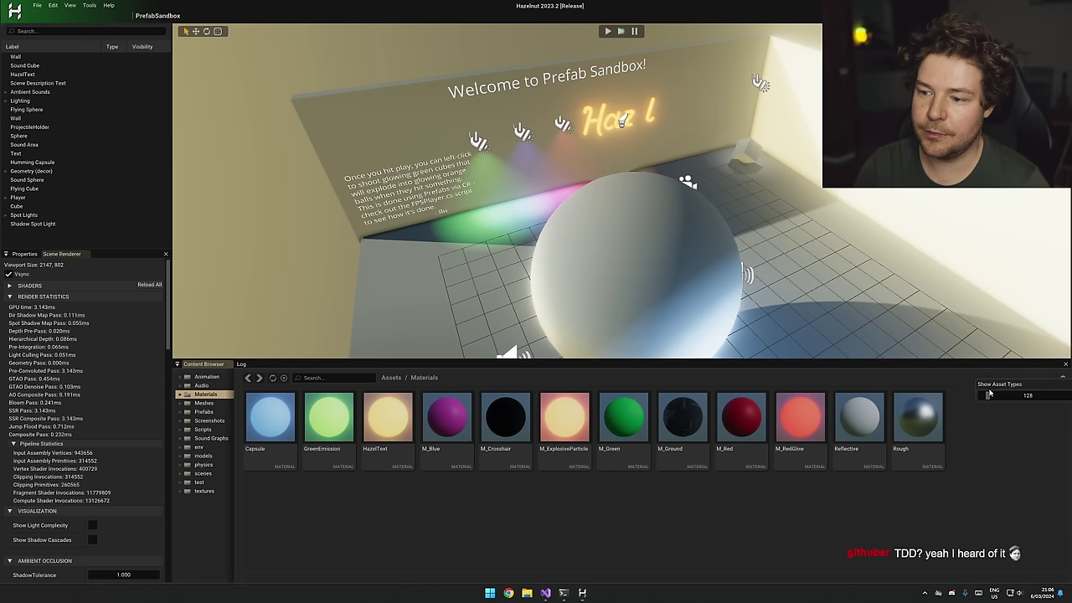
Enlarge the asset thumbnails in the Materials folder and open the M_Blue material file in the external text editor.
{"action": "mouse_move", "coordinate": [976, 401]}
{"action": "left_mouse_down"}
{"action": "mouse_move", "coordinate": [930, 407]}
{"action": "mouse_move", "coordinate": [965, 404]}
{"action": "left_mouse_up"}
{"action": "scroll", "coordinate": [717, 507], "scroll_direction": "down", "scroll_amount": 1}
{"action": "left_click", "coordinate": [592, 438]}
{"action": "right_click", "coordinate": [591, 437]}
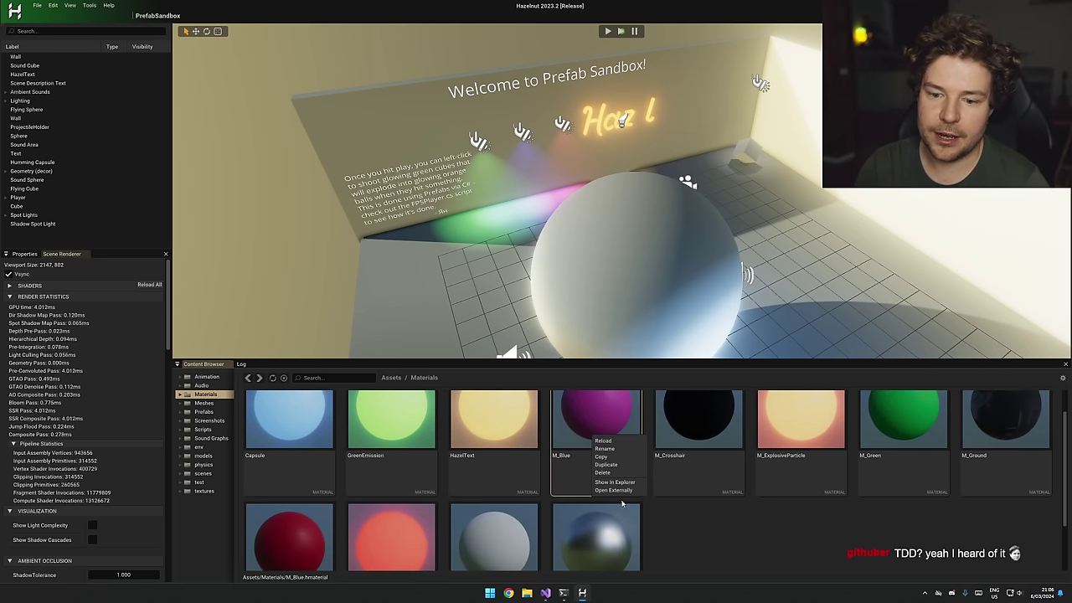
{"action": "left_click", "coordinate": [623, 496]}
Assign the M_Blue material to the Material 0 slot of the large sphere in the scene.
{"action": "mouse_move", "coordinate": [635, 348]}
{"action": "right_mouse_down"}
{"action": "mouse_move", "coordinate": [666, 293]}
{"action": "mouse_move", "coordinate": [632, 327]}
{"action": "right_mouse_up"}
{"action": "left_click", "coordinate": [593, 272]}
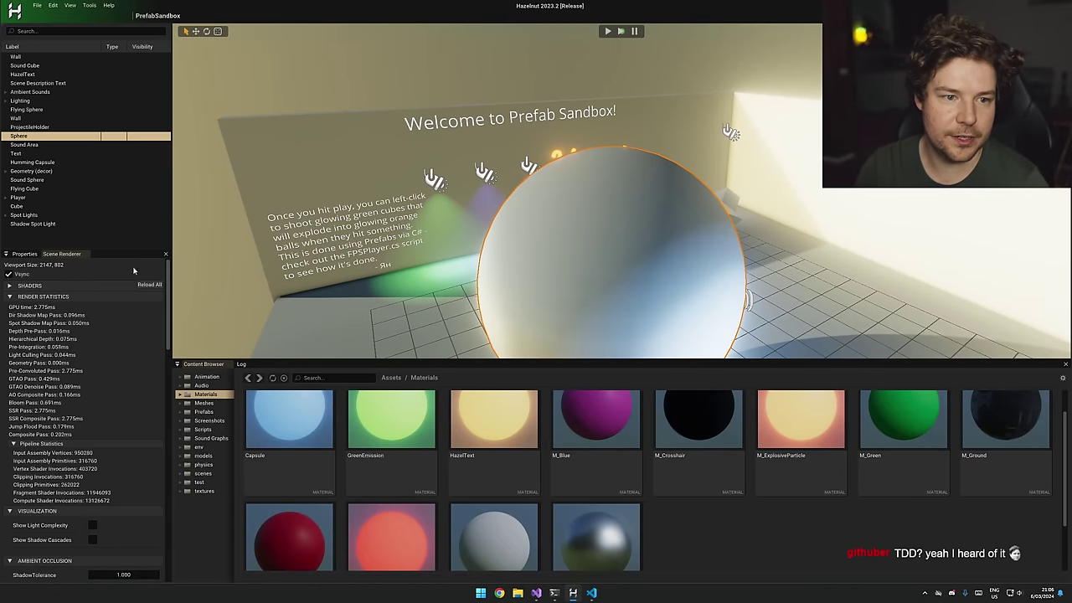
{"action": "left_click", "coordinate": [24, 254]}
{"action": "left_click_drag", "start_coordinate": [620, 424], "coordinate": [116, 407]}
{"action": "right_click_drag", "start_coordinate": [324, 337], "coordinate": [295, 326]}
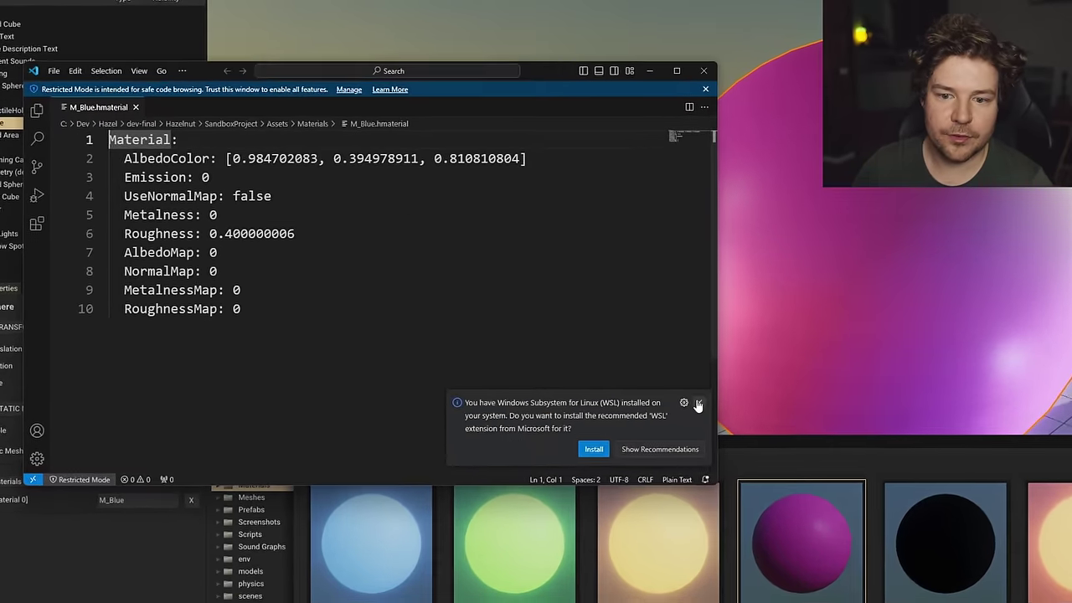
Fit the text editor window beside the sphere, enlarge its text, and set M_Blue's first AlbedoColor component to 0.184702083.
{"action": "left_click", "coordinate": [524, 336]}
{"action": "left_click_drag", "start_coordinate": [770, 511], "coordinate": [658, 532]}
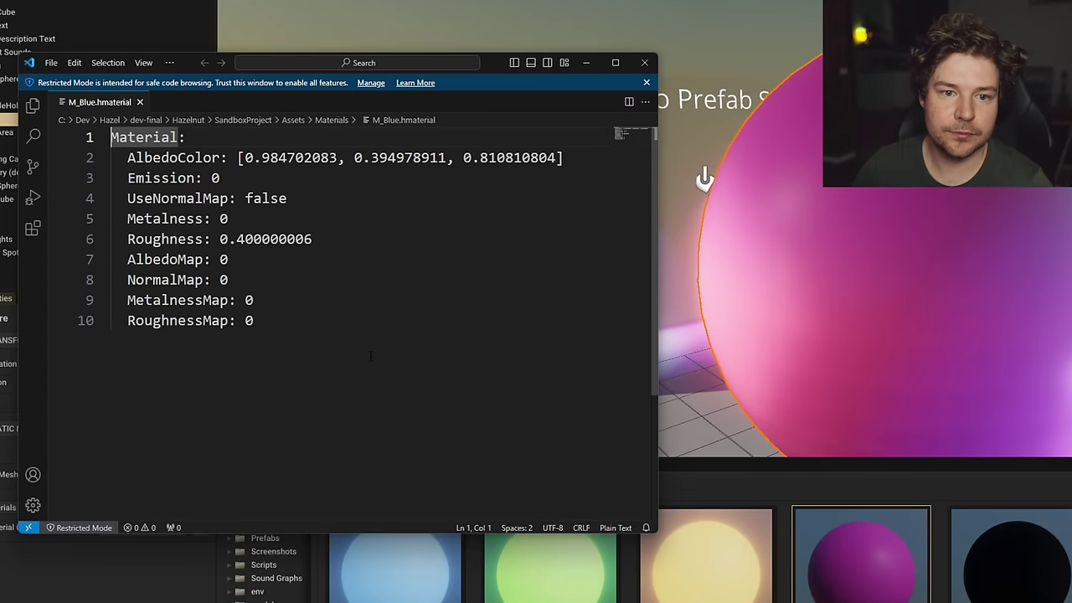
{"action": "scroll", "coordinate": [371, 343], "scroll_direction": "up", "scroll_amount": 1, "text": "ctrl"}
{"action": "left_click", "coordinate": [290, 160]}
{"action": "key", "text": "shift+Left"}
{"action": "type", "text": "1"}
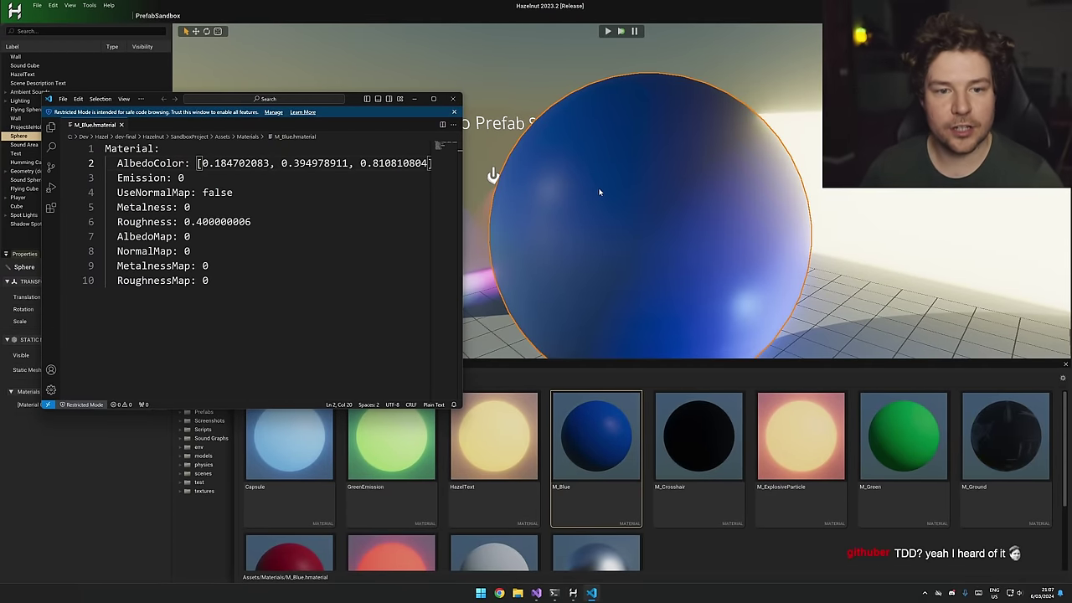
Set the first AlbedoColor component to 0.584702083 and save the material file.
{"action": "key", "text": "BackSpace"}
{"action": "type", "text": "5"}
{"action": "key", "text": "ctrl+s"}
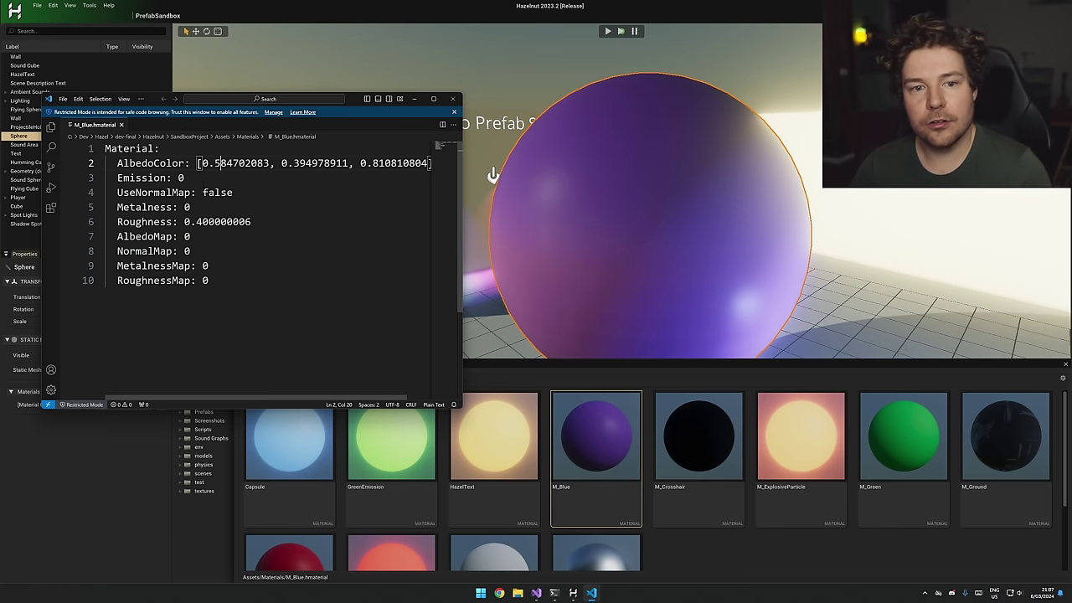
Set Metalness to 1.0 and save the material file.
{"action": "left_click", "coordinate": [216, 222]}
{"action": "key", "text": "Left"}
{"action": "key", "text": "Up"}
{"action": "key", "text": "Left"}
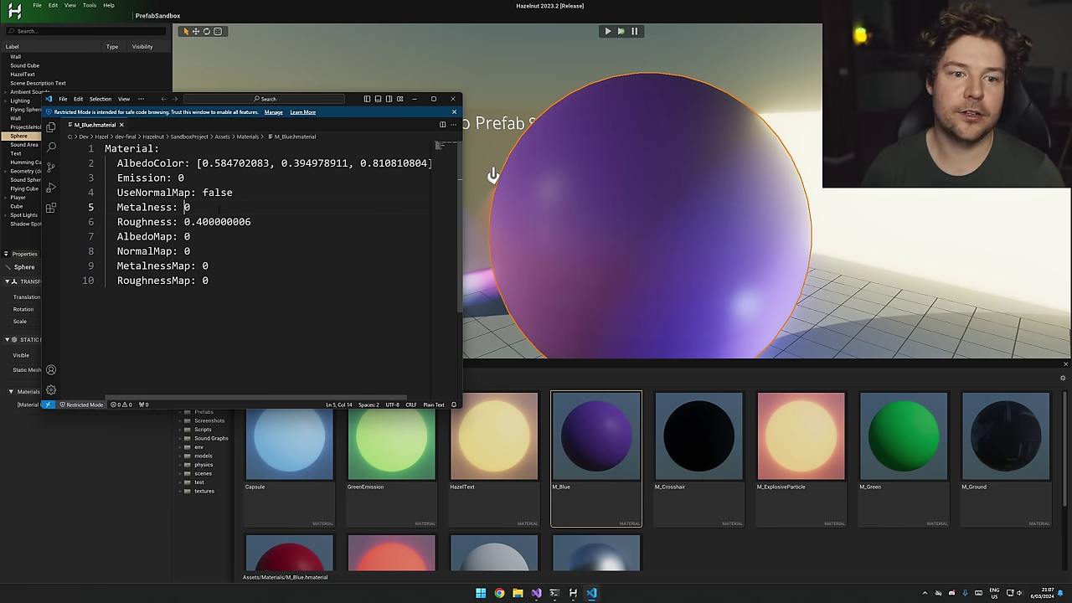
{"action": "key", "text": "ctrl+s"}
Set Roughness to 0.100000006 and save the material file.
{"action": "left_click", "coordinate": [196, 221]}
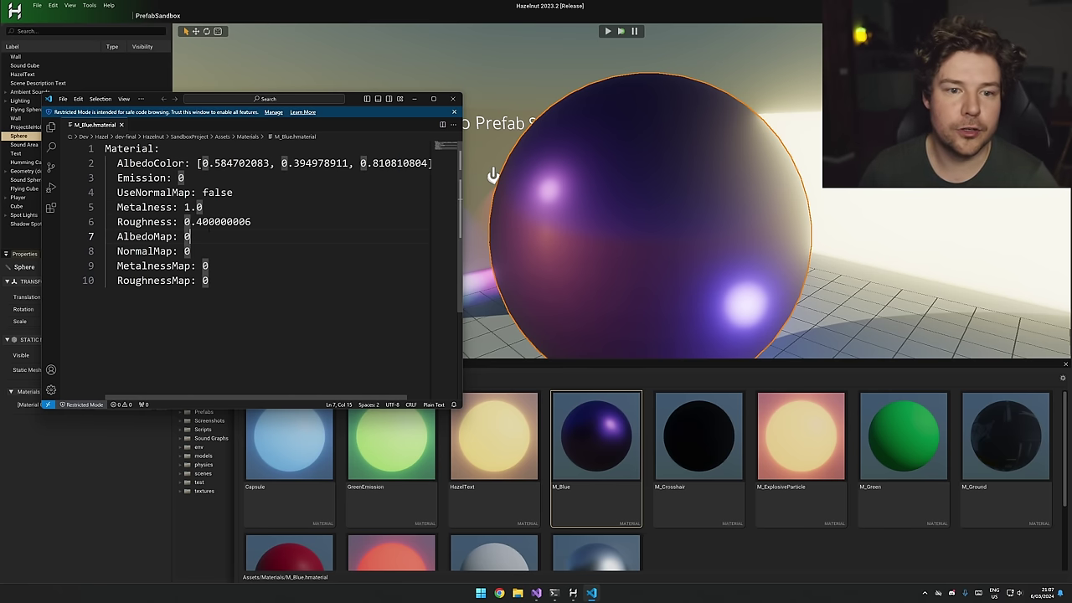
{"action": "type", "text": "1"}
{"action": "key", "text": "ctrl+s"}
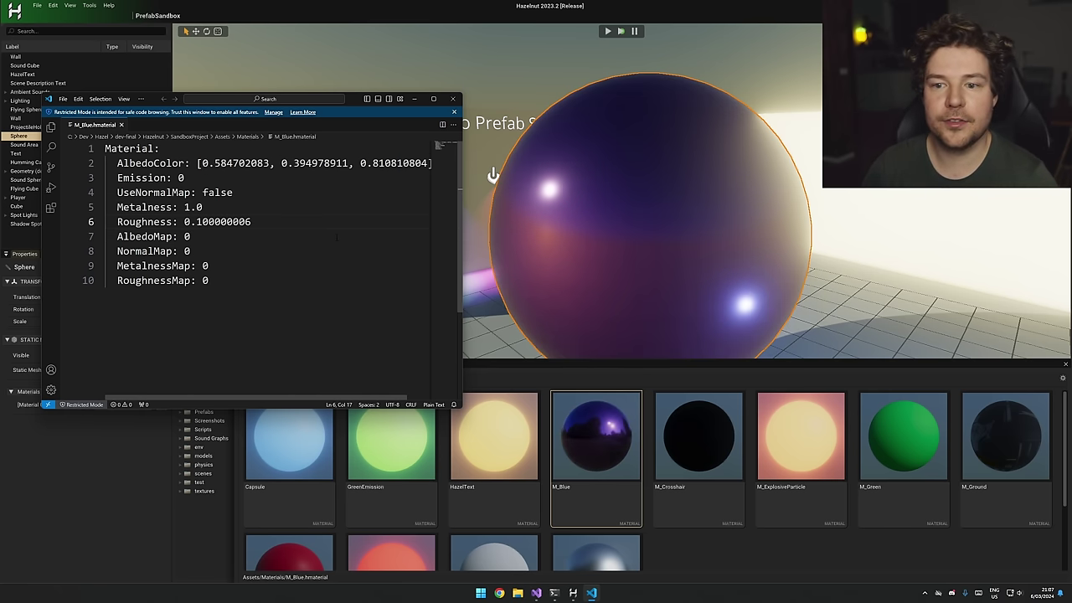
Set Emission to 3.5 and save the material file.
{"action": "key", "text": "Down"}
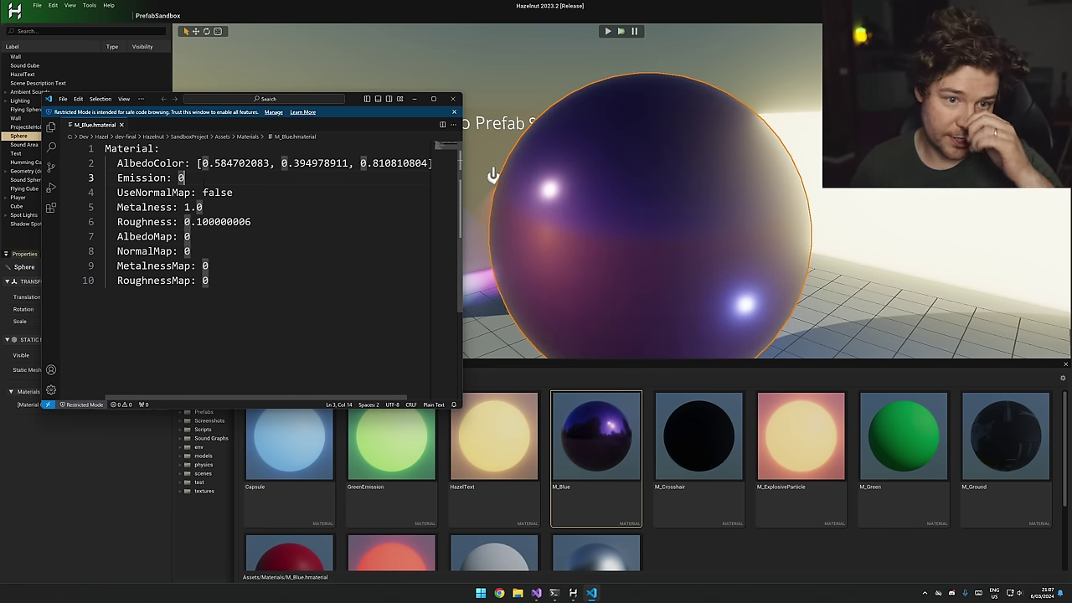
{"action": "key", "text": "BackSpace"}
{"action": "type", "text": "3.5"}
{"action": "key", "text": "ctrl+s"}
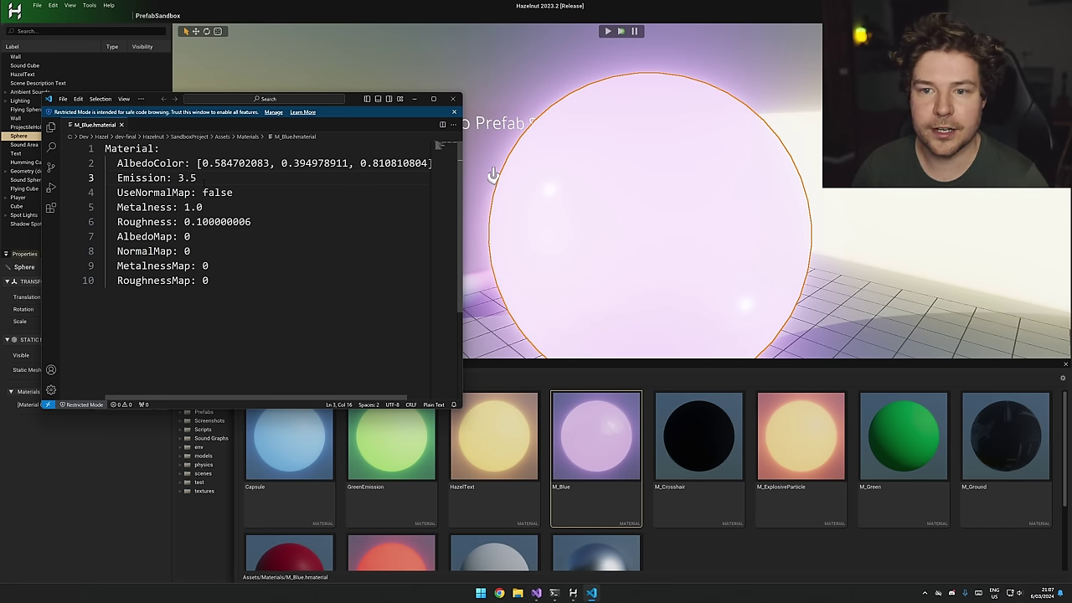
Undo the Emission change, return the first AlbedoColor component to 0.184702083, and save the file.
{"action": "key", "text": "ctrl+z"}
{"action": "key", "text": "ctrl+s"}
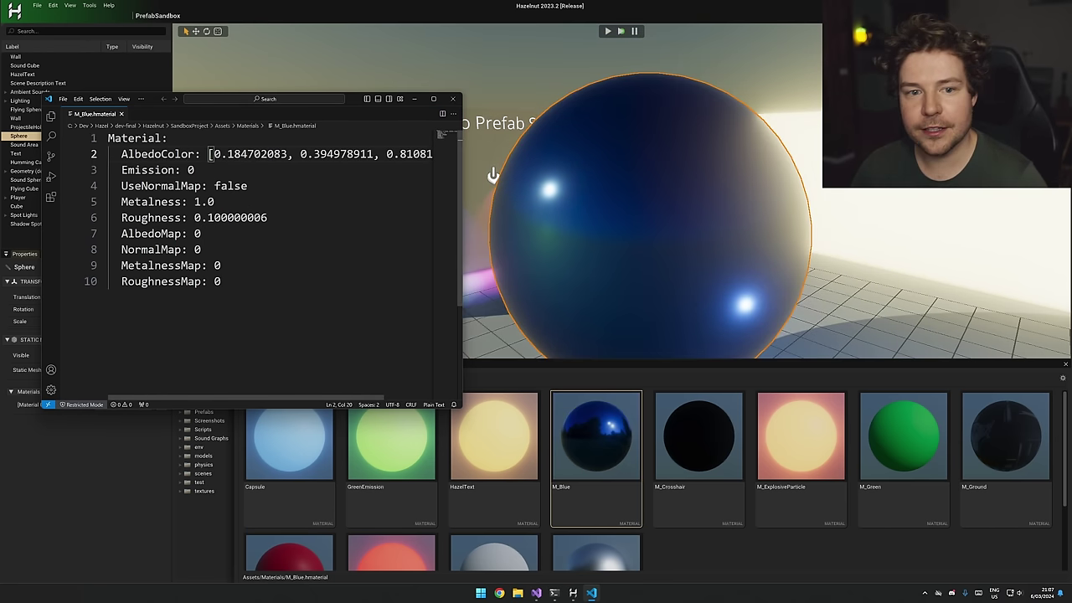
Set Metalness to 0 and save the material file.
{"action": "left_click", "coordinate": [234, 202]}
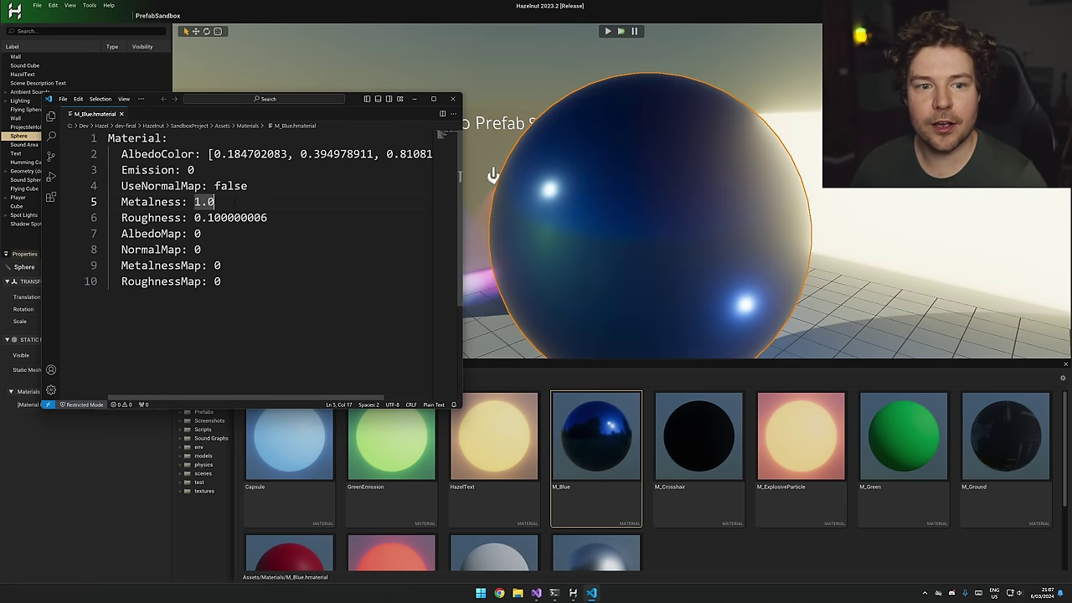
{"action": "key", "text": "shift+Left"}
{"action": "key", "text": "shift+Left"}
{"action": "key", "text": "BackSpace"}
{"action": "key", "text": "BackSpace"}
{"action": "type", "text": "0"}
{"action": "key", "text": "ctrl+s"}
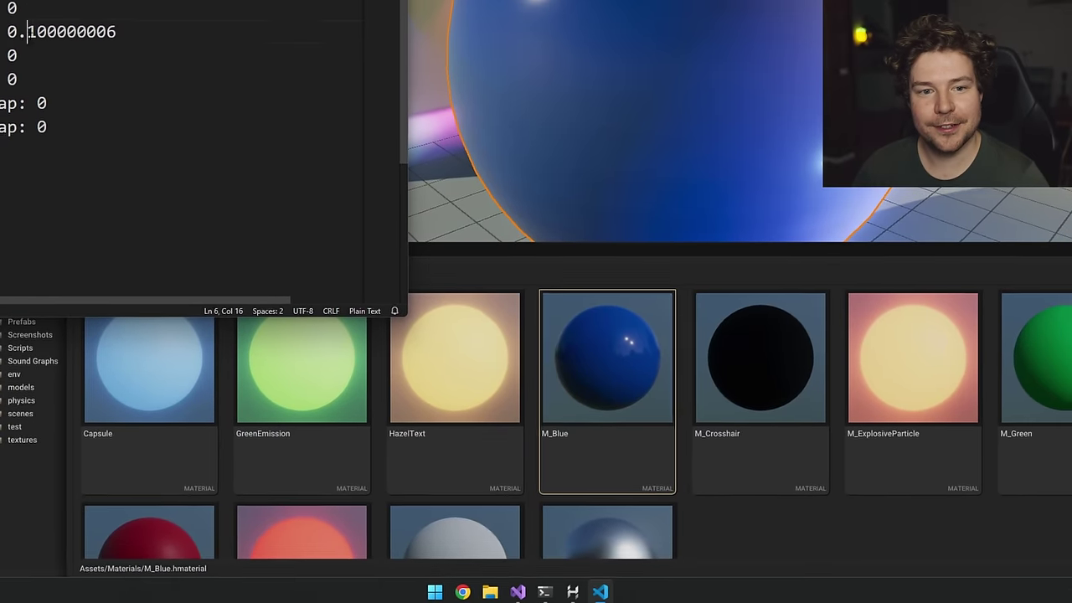
Set Roughness to 0.400000006 and save the material file.
{"action": "key", "text": "Delete"}
{"action": "type", "text": "4"}
{"action": "key", "text": "ctrl+s"}
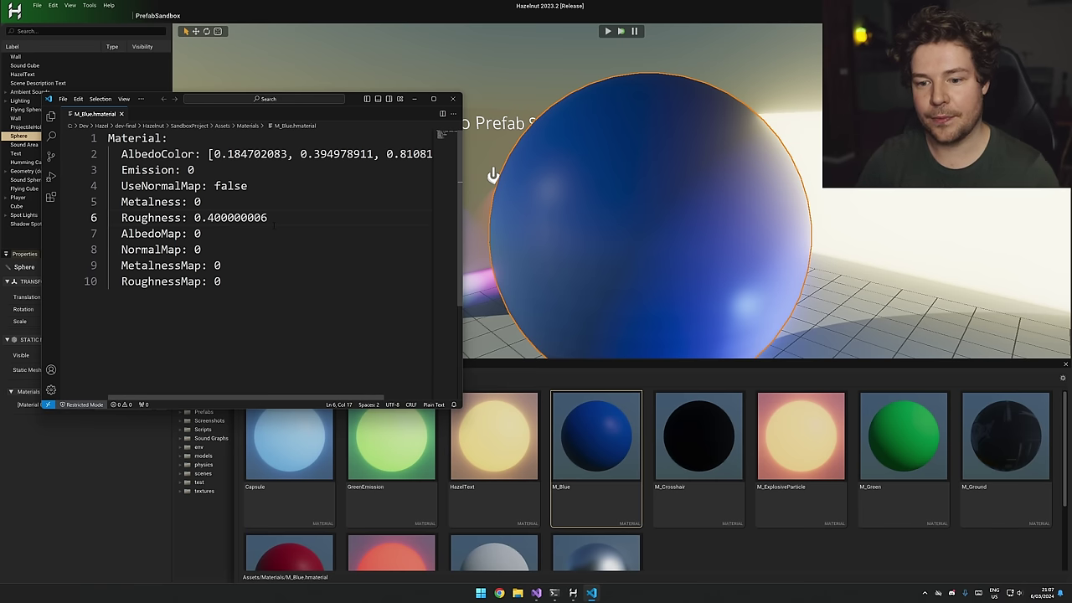
Switch to Hazelnut and show the root Assets folder, then set M_Blue's first AlbedoColor component to 0.984702083 in the text editor.
{"action": "left_click", "coordinate": [530, 386]}
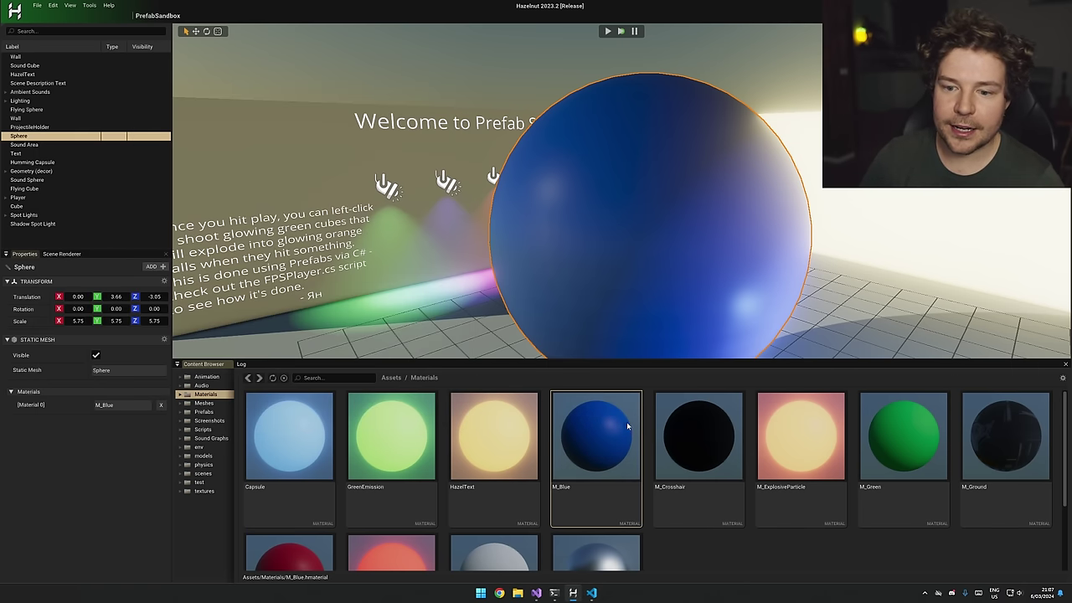
{"action": "left_click", "coordinate": [391, 378]}
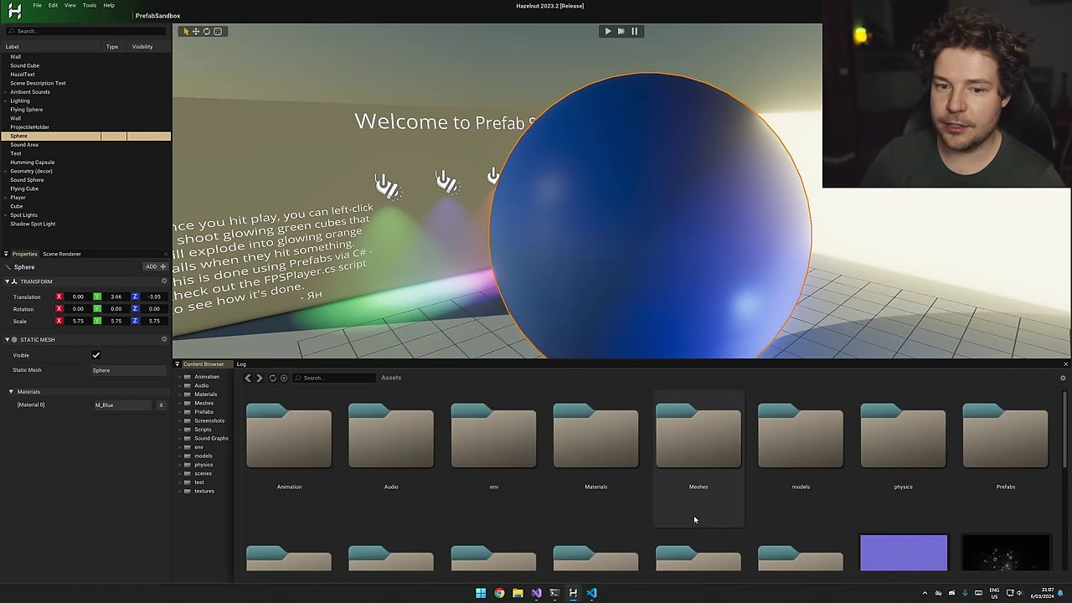
{"action": "left_click", "coordinate": [590, 593]}
{"action": "left_click", "coordinate": [237, 90]}
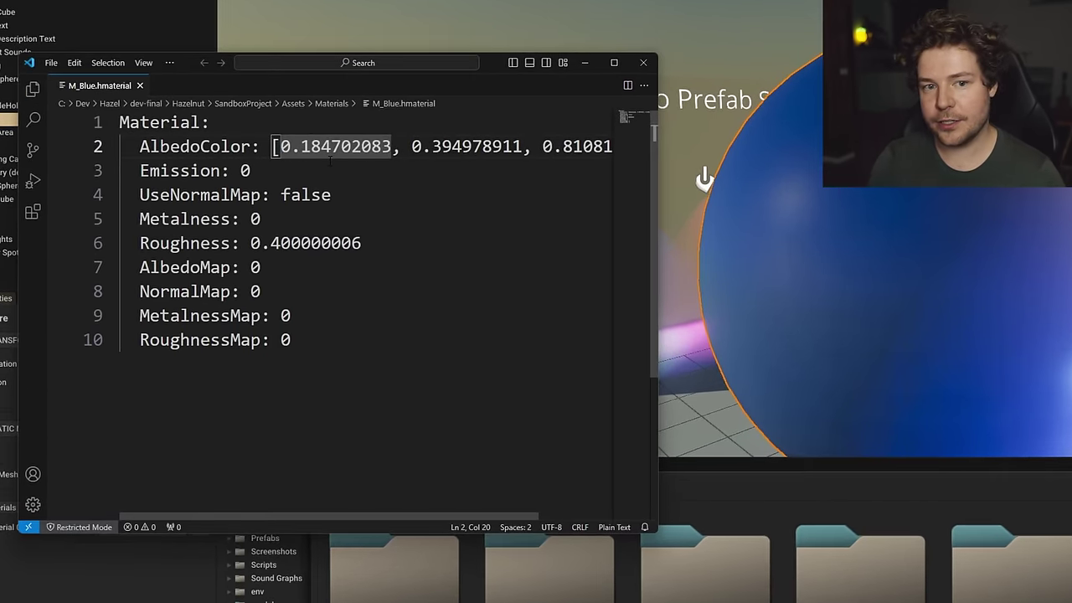
{"action": "key", "text": "BackSpace"}
{"action": "type", "text": "9"}
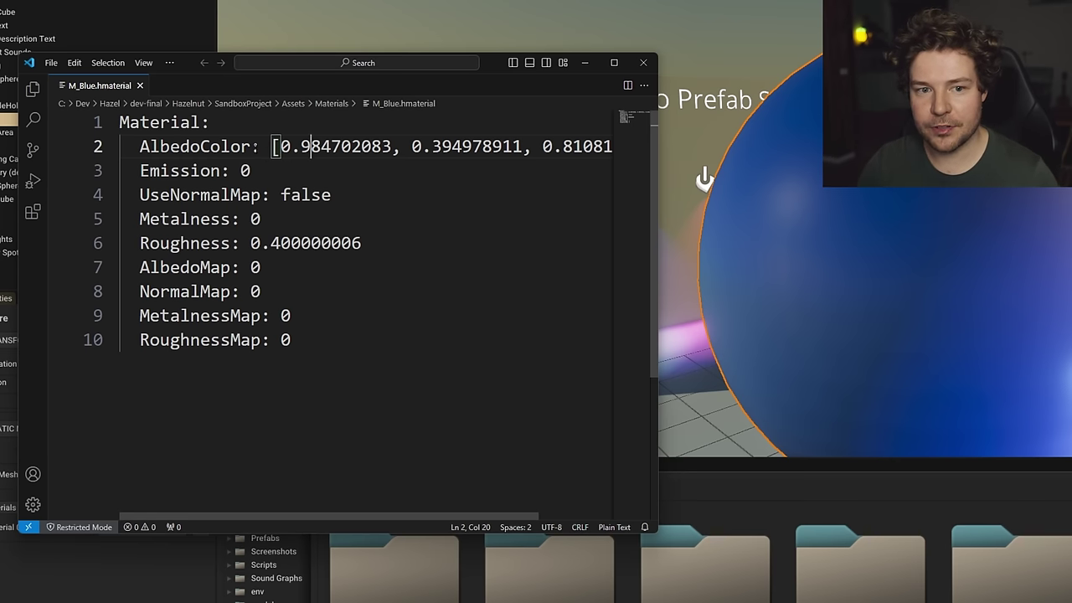
Set Emission to 4.5 in the M_Blue material file and save it.
{"action": "left_click_drag", "start_coordinate": [249, 147], "coordinate": [504, 147]}
{"action": "left_click", "coordinate": [504, 147]}
{"action": "left_click", "coordinate": [258, 172]}
{"action": "key", "text": "shift+Left"}
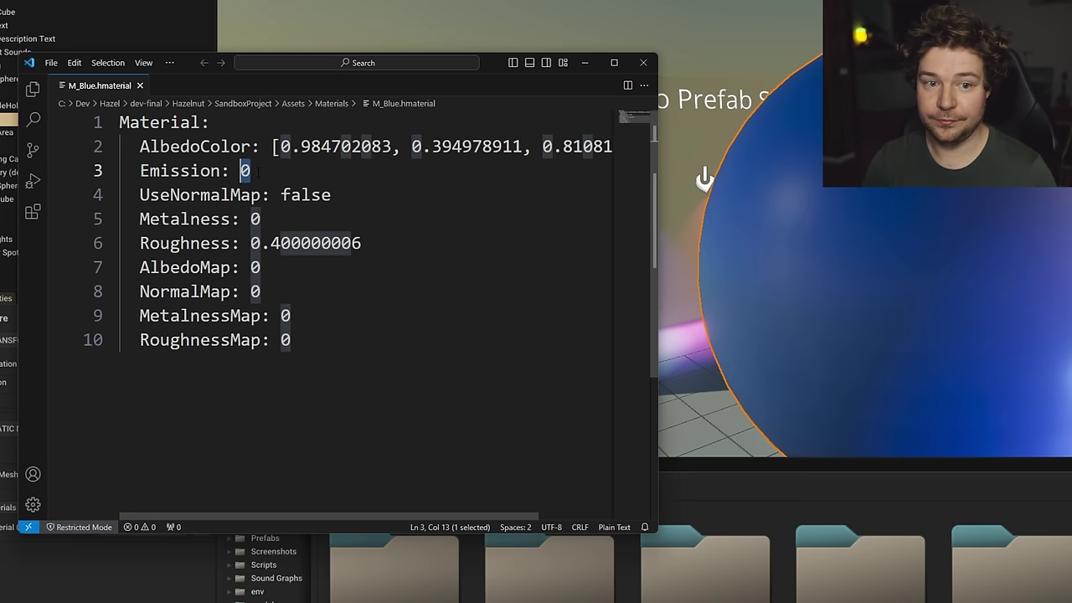
{"action": "type", "text": "4.5"}
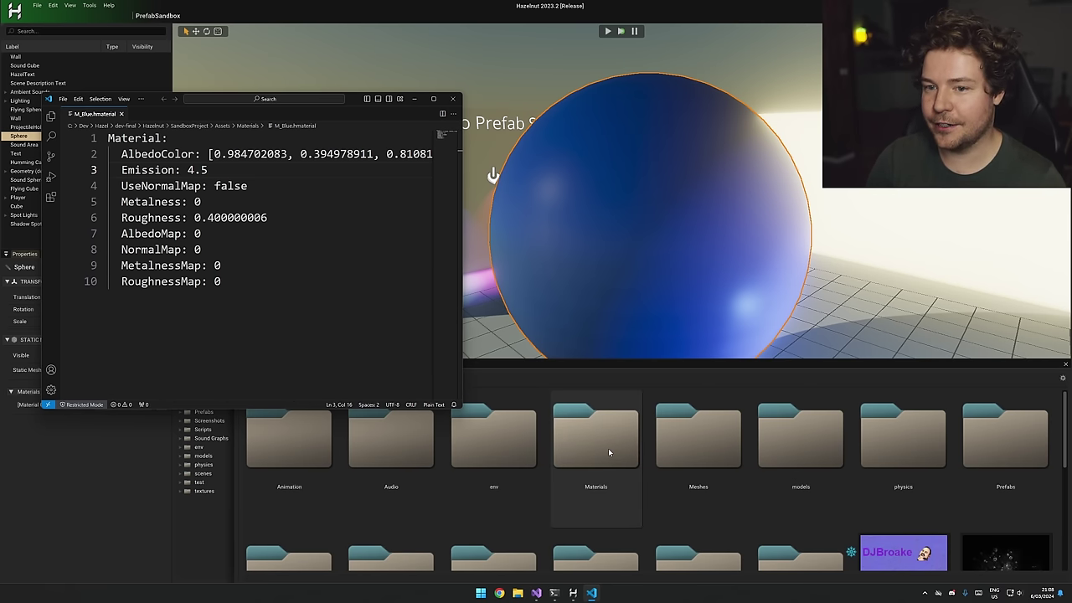
Switch to Hazelnut, open the Materials folder, and look over the material thumbnails.
{"action": "left_click", "coordinate": [614, 447]}
{"action": "double_click", "coordinate": [614, 446]}
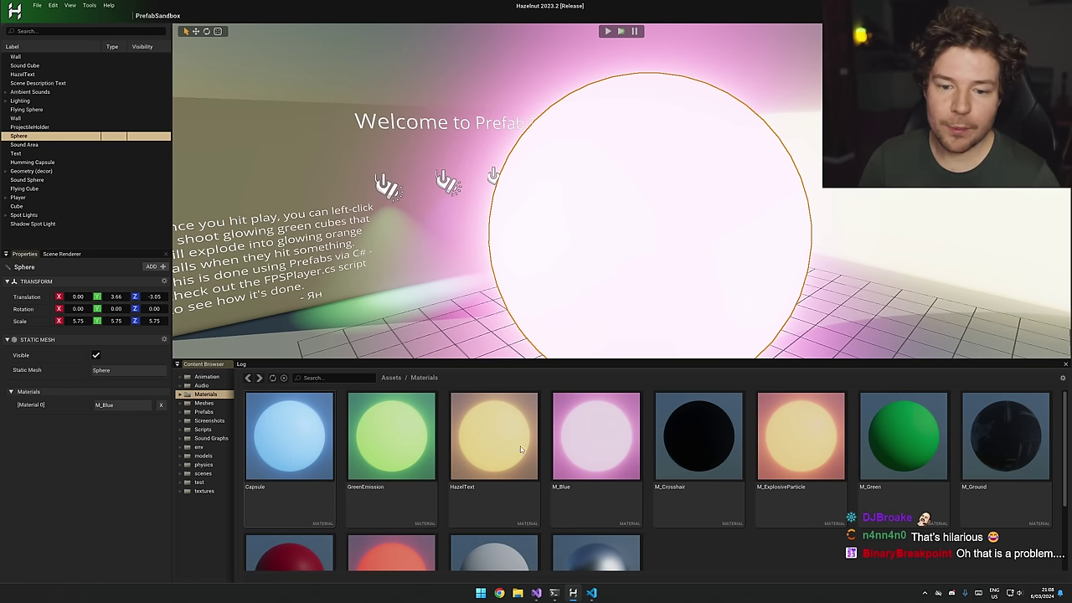
{"action": "scroll", "coordinate": [369, 525], "scroll_direction": "down", "scroll_amount": 1}
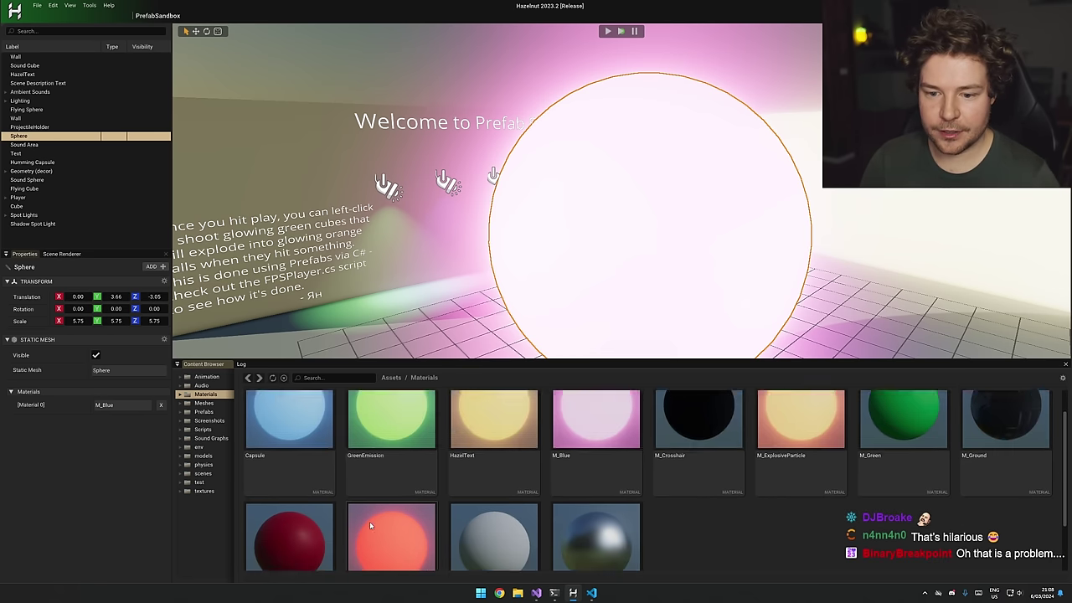
{"action": "scroll", "coordinate": [365, 516], "scroll_direction": "up", "scroll_amount": 1}
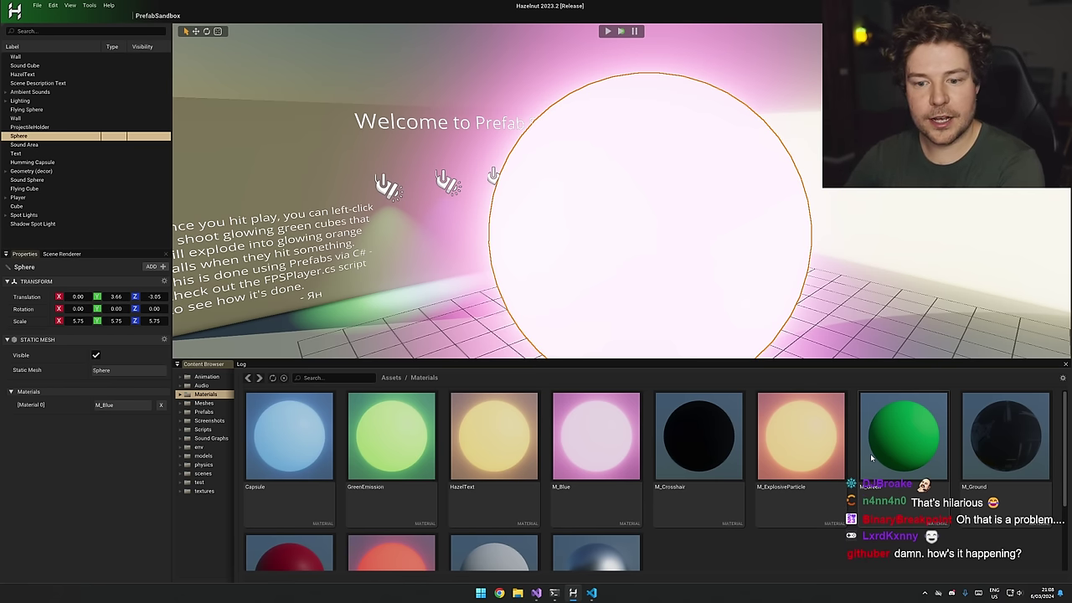
Examine the property values in M_Blue.hmaterial alongside the M_Blue thumbnail in Hazelnut's Materials folder.
{"action": "left_click", "coordinate": [593, 592]}
{"action": "left_click_drag", "start_coordinate": [360, 326], "coordinate": [74, 40]}
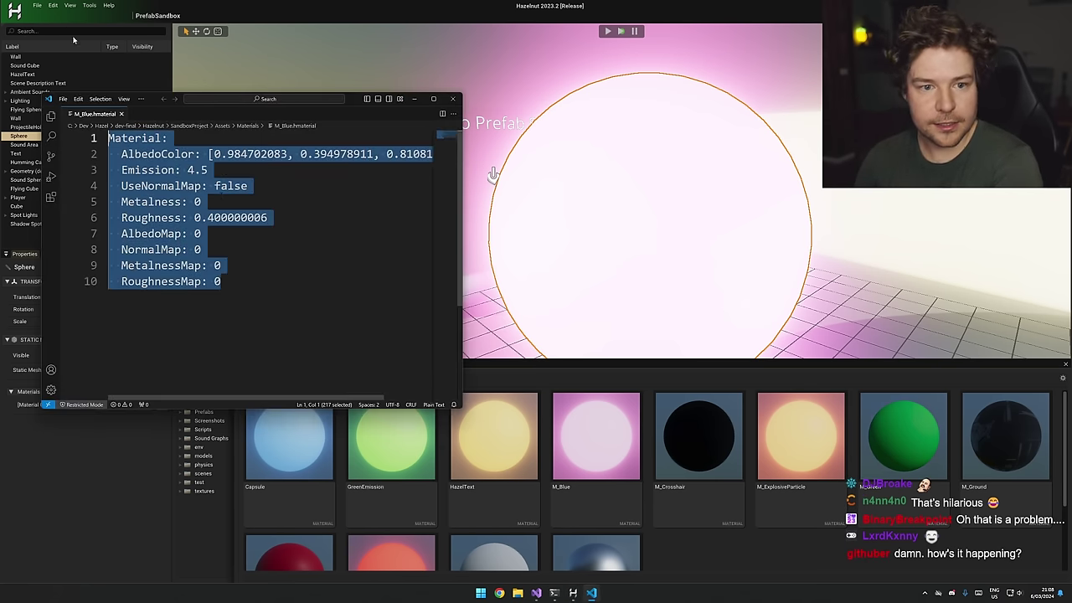
{"action": "left_click", "coordinate": [285, 203]}
{"action": "left_click", "coordinate": [778, 577]}
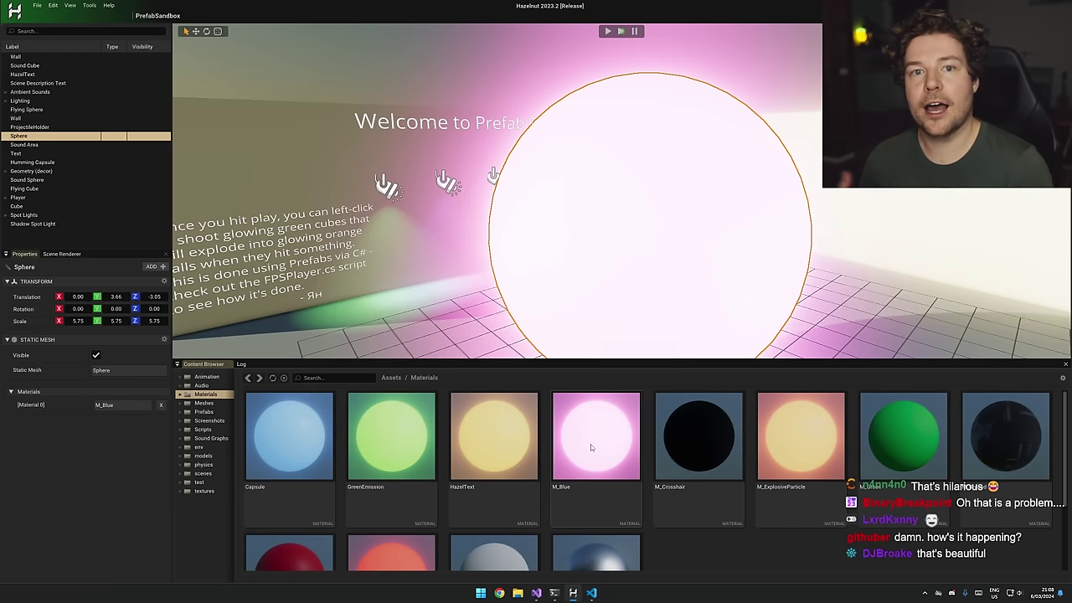
{"action": "left_click", "coordinate": [591, 593]}
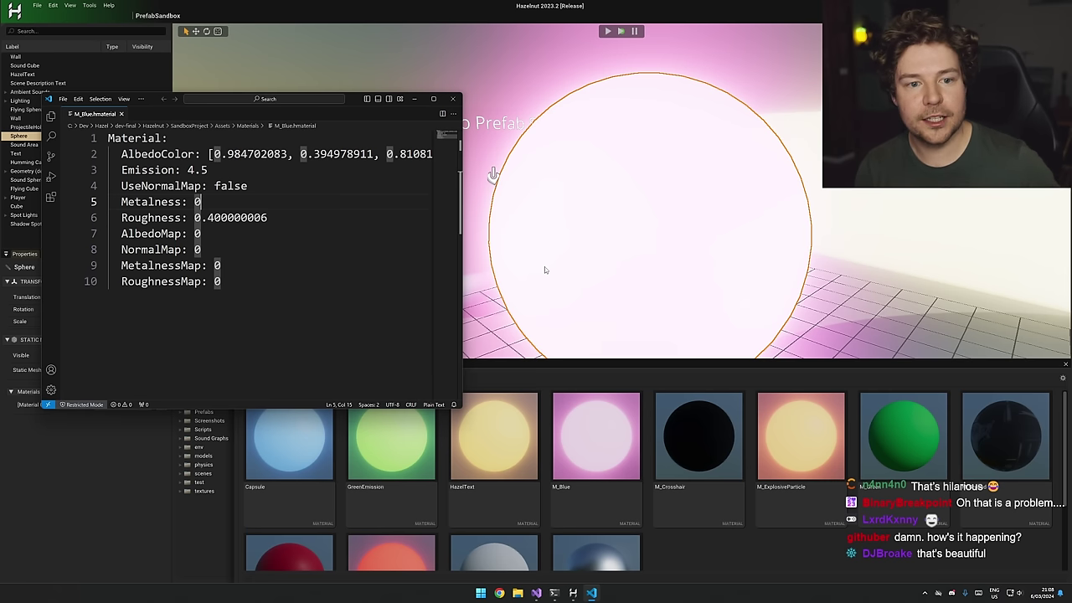
{"action": "left_click_drag", "start_coordinate": [268, 285], "coordinate": [109, 138]}
{"action": "left_click", "coordinate": [280, 250]}
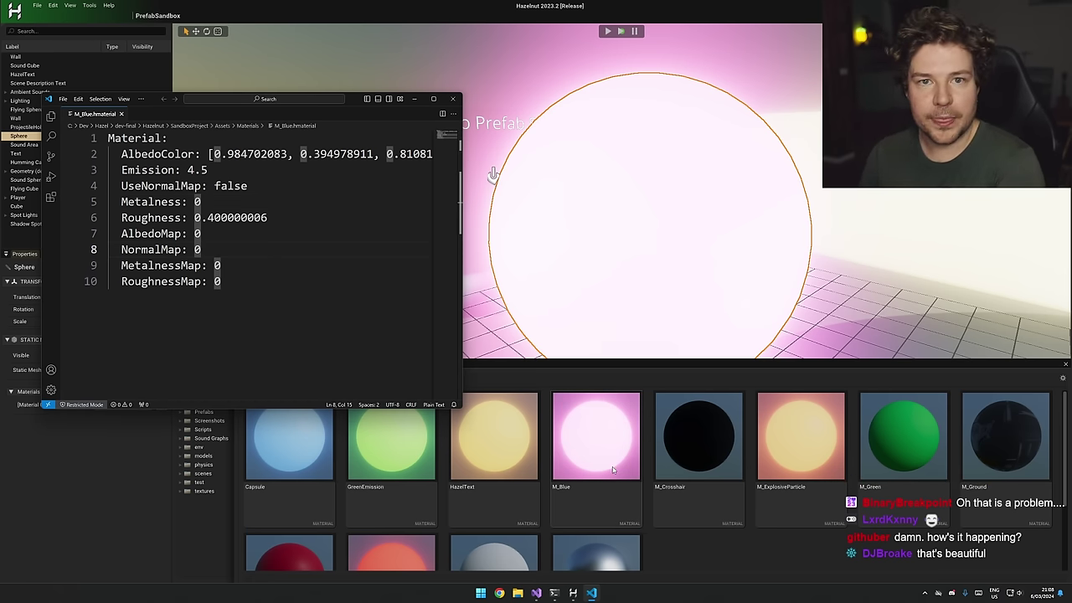
{"action": "left_click_drag", "start_coordinate": [282, 283], "coordinate": [242, 187]}
{"action": "left_click", "coordinate": [283, 234]}
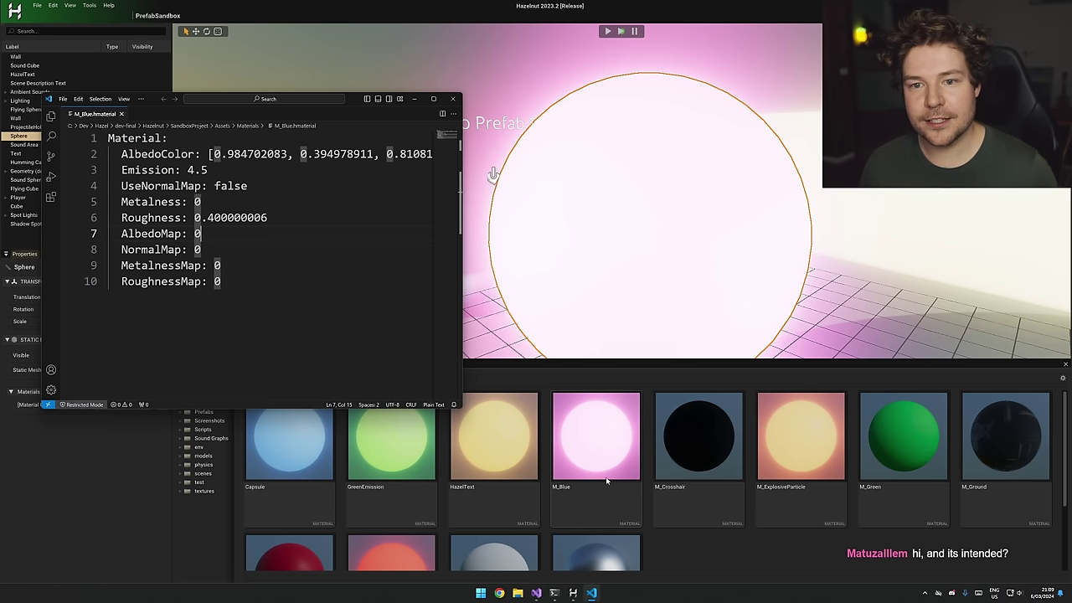
Deselect the sphere, set M_Blue's first AlbedoColor component to 0.184702083, and save the file.
{"action": "left_click", "coordinate": [459, 67]}
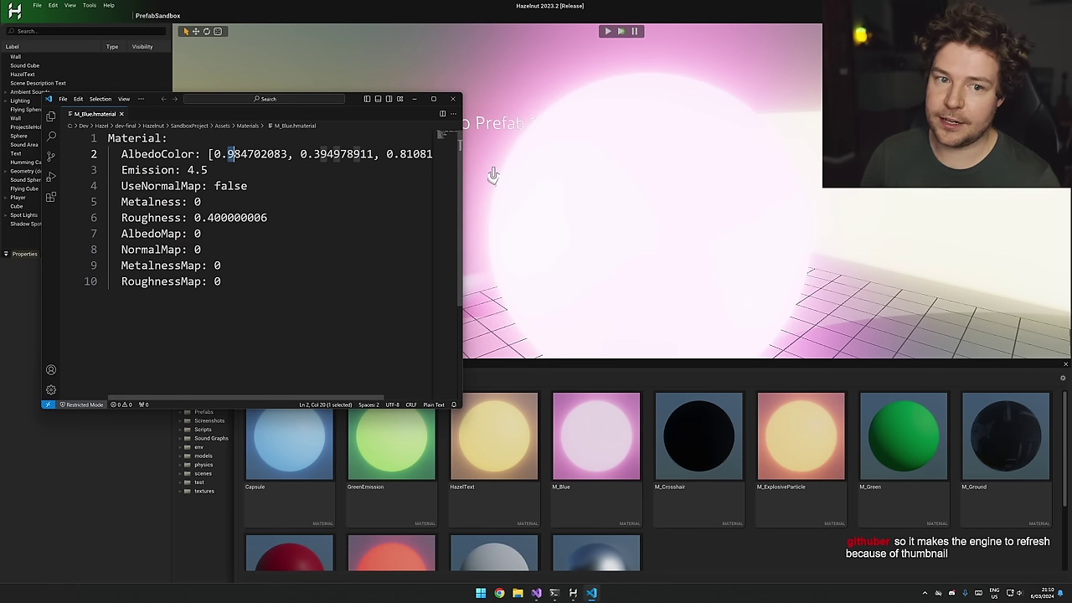
{"action": "type", "text": "1"}
{"action": "key", "text": "ctrl+s"}
Set Emission to 0 and save the material file.
{"action": "key", "text": "Down"}
{"action": "key", "text": "Left"}
{"action": "key", "text": "Left"}
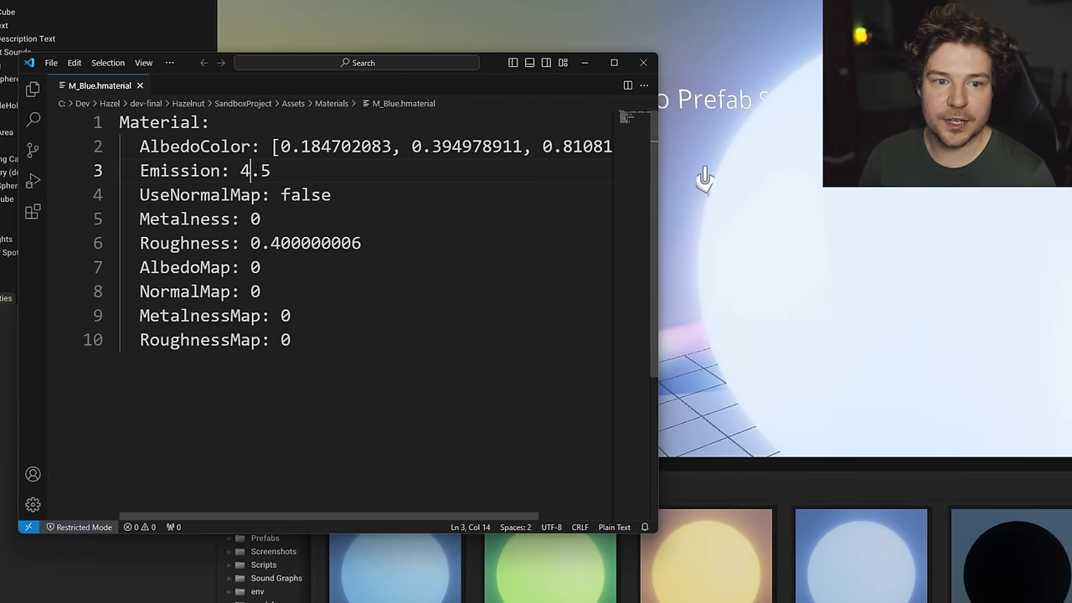
{"action": "key", "text": "Left"}
{"action": "key", "text": "shift+End"}
{"action": "type", "text": "0."}
{"action": "key", "text": "ctrl+s"}
{"action": "key", "text": "BackSpace"}
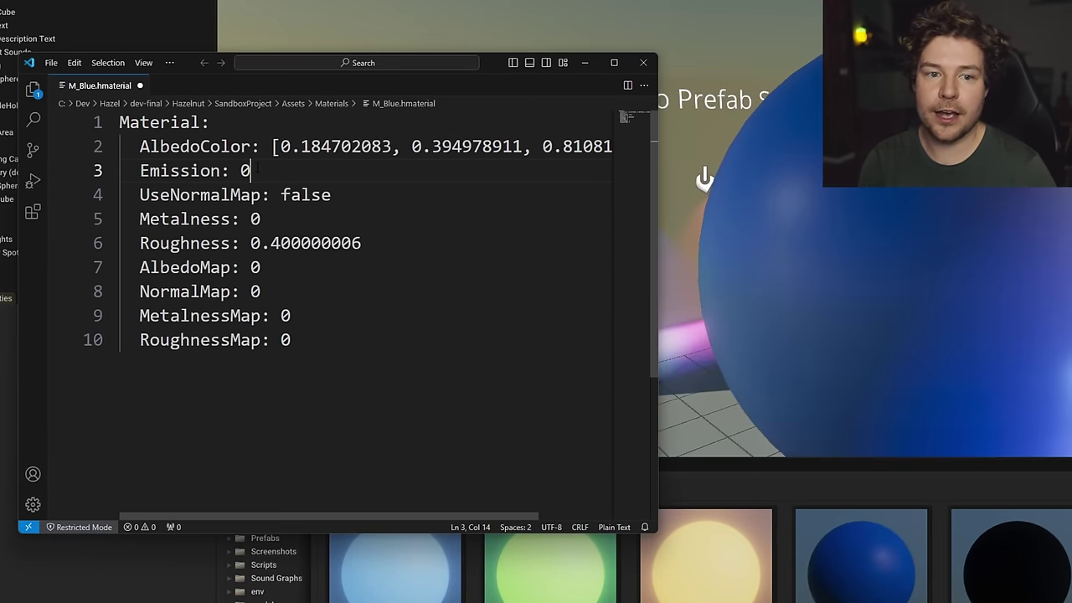
{"action": "type", "text": "0"}
{"action": "key", "text": "ctrl+s"}
{"action": "key", "text": "BackSpace"}
{"action": "key", "text": "ctrl+s"}
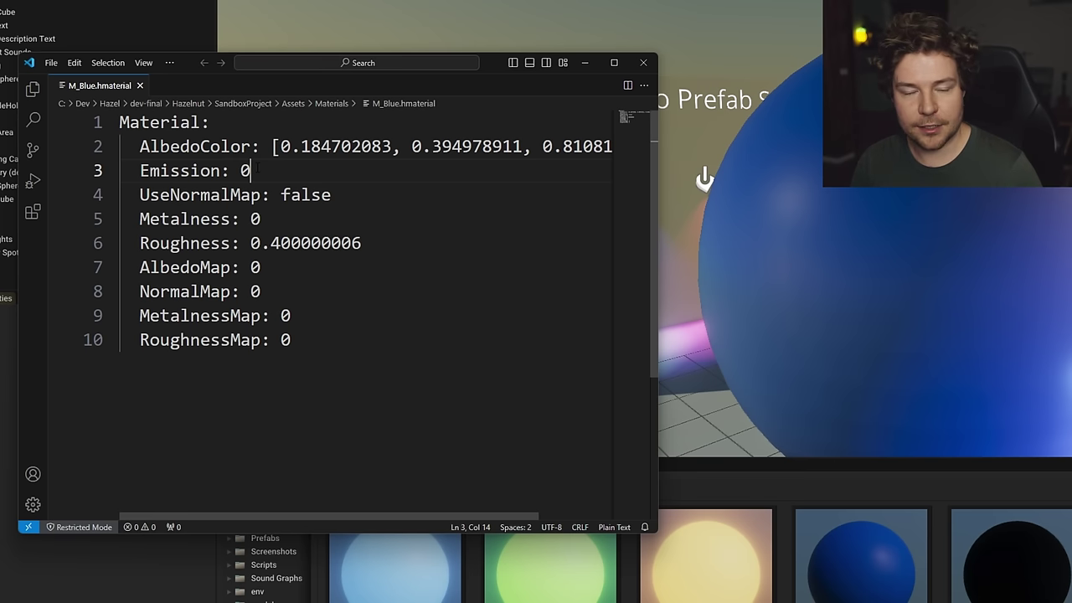
{"action": "double_click", "coordinate": [303, 148]}
{"action": "key", "text": "Left"}
{"action": "type", "text": "2"}
{"action": "key", "text": "shift+Right"}
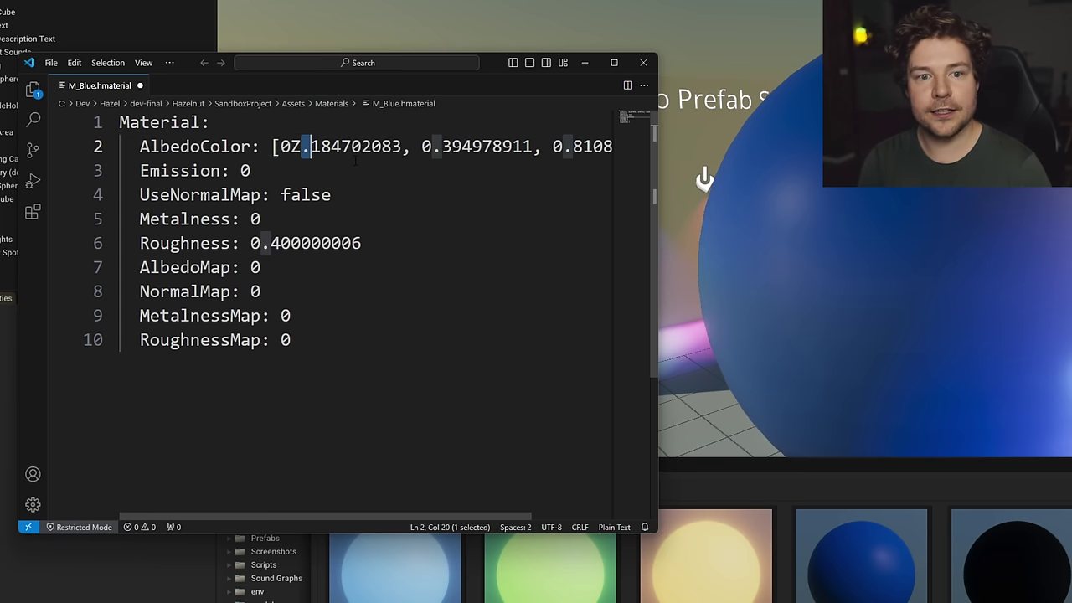
{"action": "key", "text": "ctrl+z"}
Set the first AlbedoColor component to 0.984702083 and save the material file.
{"action": "key", "text": "Right"}
{"action": "key", "text": "shift+Right"}
{"action": "type", "text": "09"}
{"action": "key", "text": "ctrl+s"}
{"action": "key", "text": "BackSpace"}
{"action": "key", "text": "BackSpace"}
{"action": "type", "text": "9"}
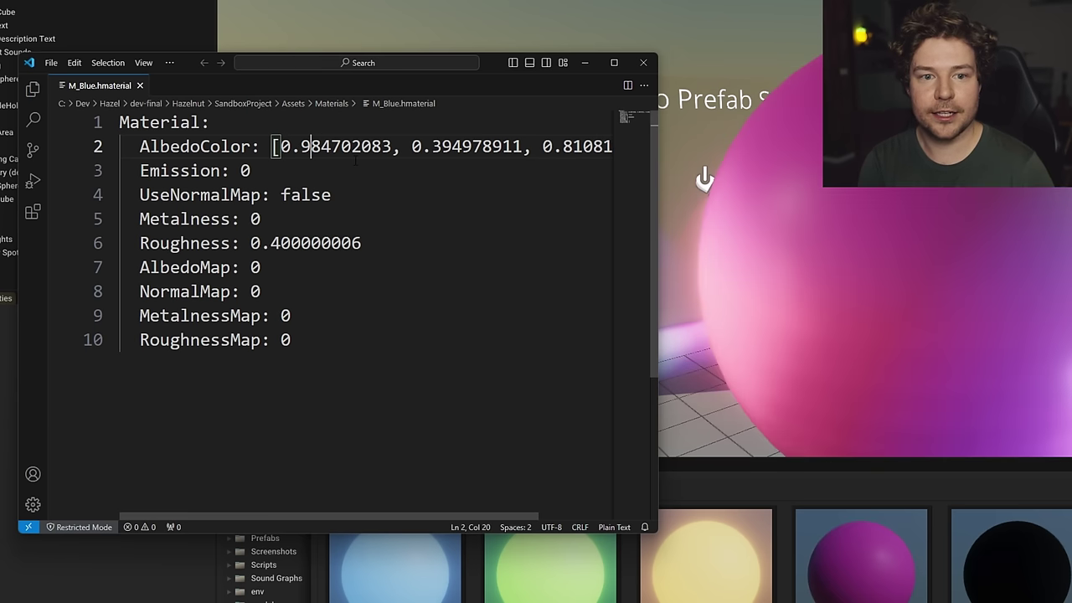
Switch to Fork and open the local changes of the dev-final repository.
{"action": "key", "text": "super"}
{"action": "type", "text": "fork"}
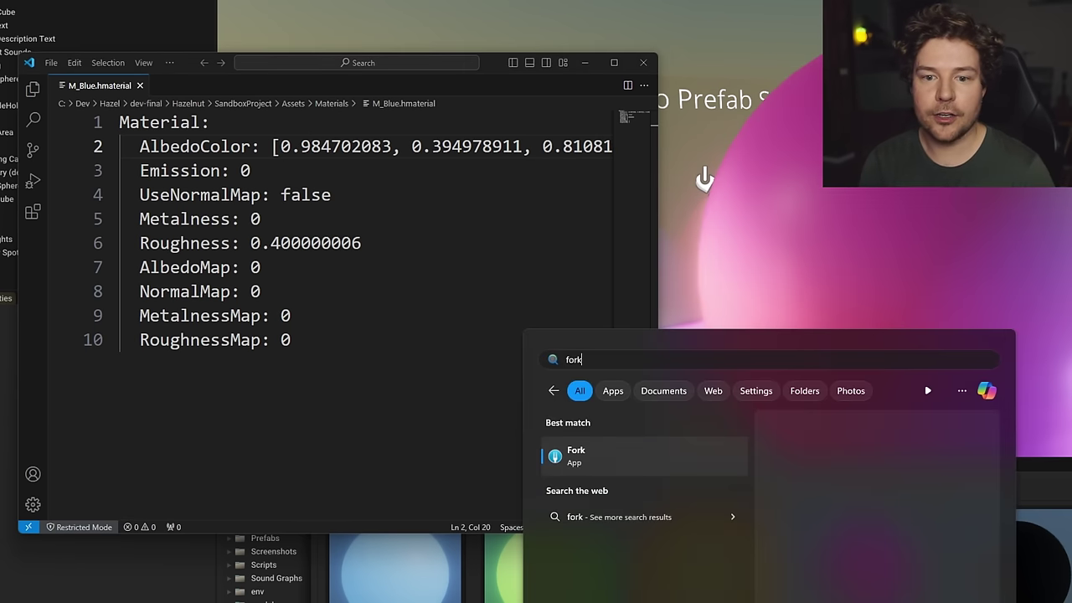
{"action": "key", "text": "Return"}
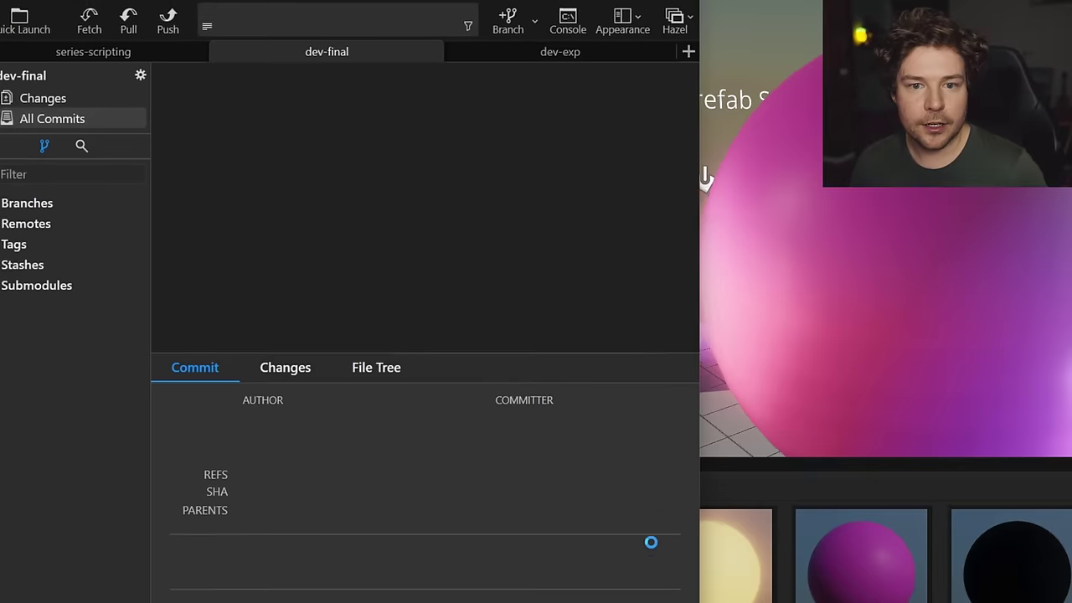
{"action": "left_click", "coordinate": [61, 95]}
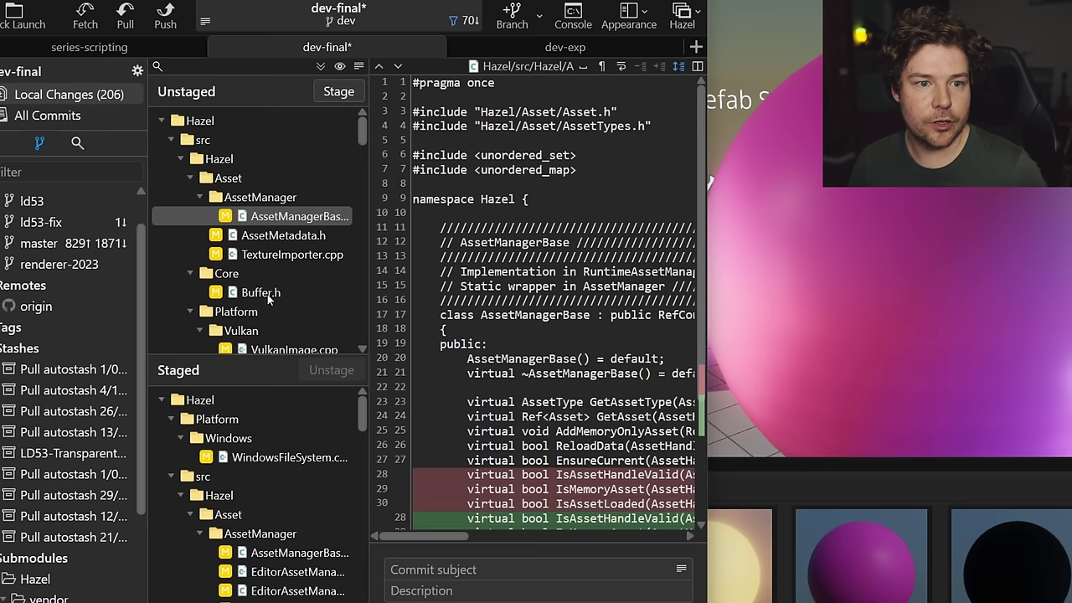
Find M_Blue.hmaterial among the unstaged files and discard its changes.
{"action": "scroll", "coordinate": [270, 272], "scroll_direction": "down", "scroll_amount": 5}
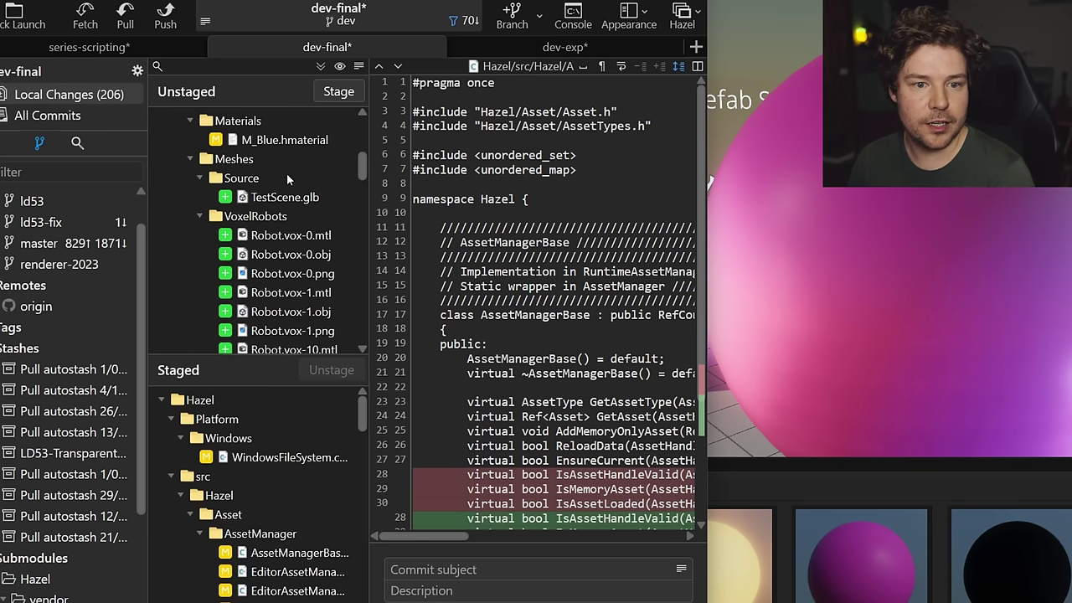
{"action": "scroll", "coordinate": [287, 173], "scroll_direction": "down", "scroll_amount": 5}
{"action": "scroll", "coordinate": [277, 251], "scroll_direction": "up", "scroll_amount": 8}
{"action": "left_click", "coordinate": [276, 253]}
{"action": "right_click", "coordinate": [276, 251]}
{"action": "left_click", "coordinate": [387, 290]}
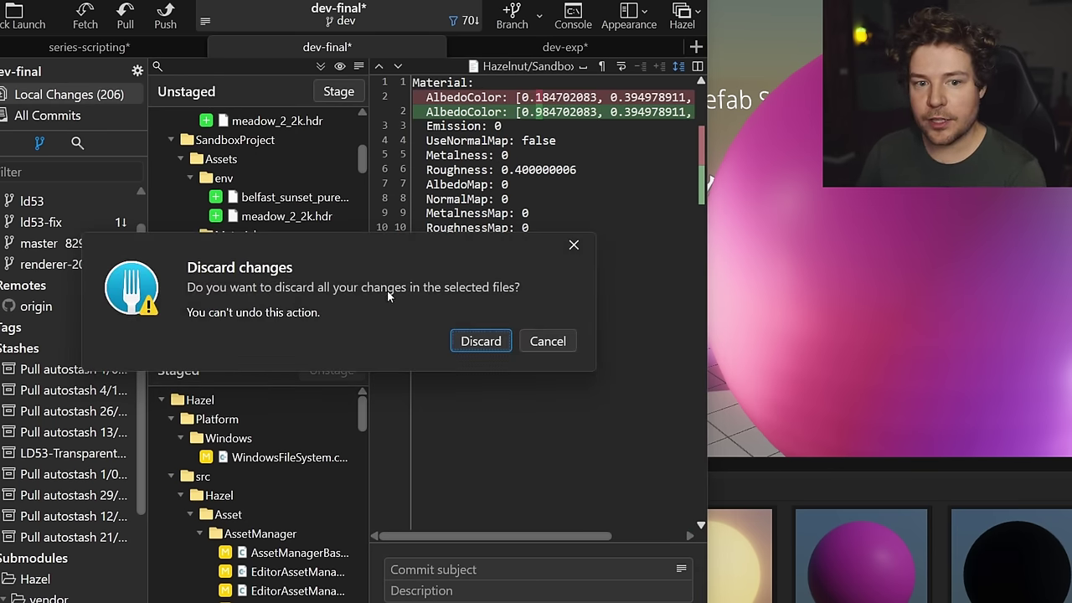
{"action": "key", "text": "Return"}
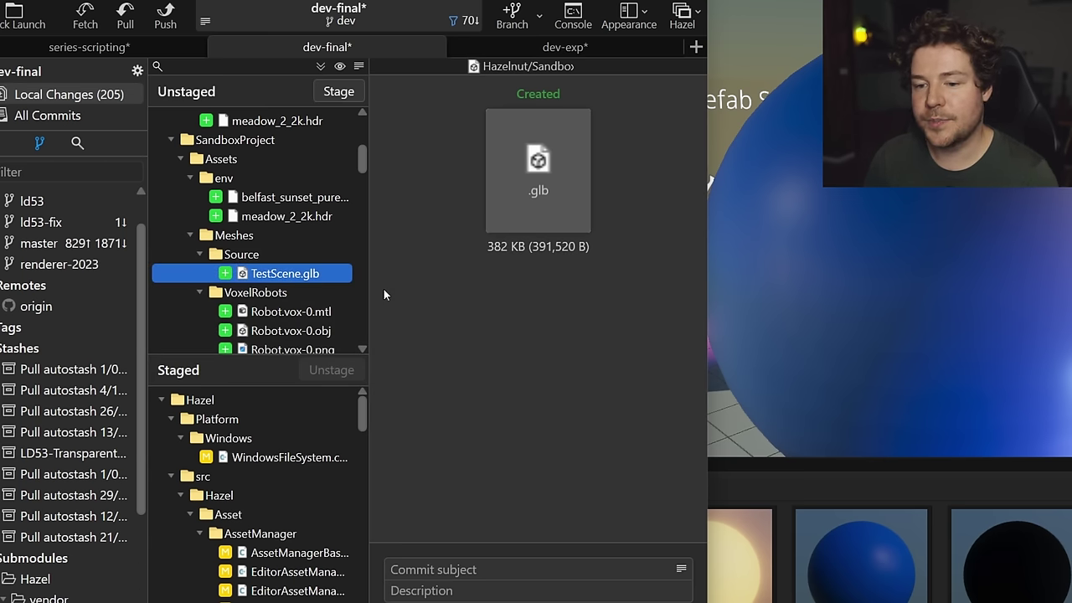
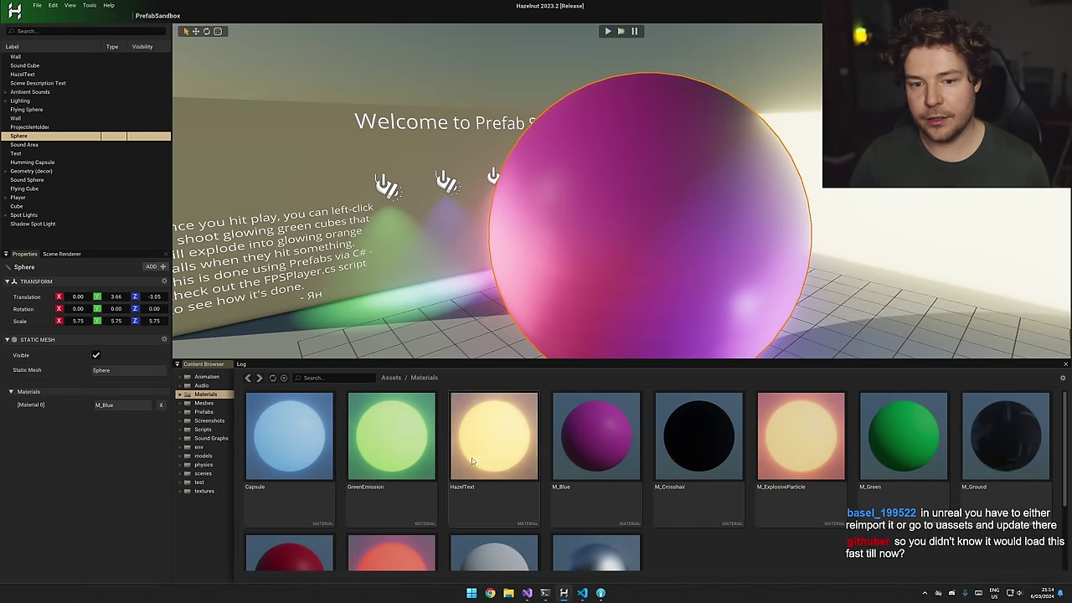
Open the Meshes folder in Hazelnut's content browser and reduce the thumbnail size to about 140.
{"action": "left_click", "coordinate": [390, 378]}
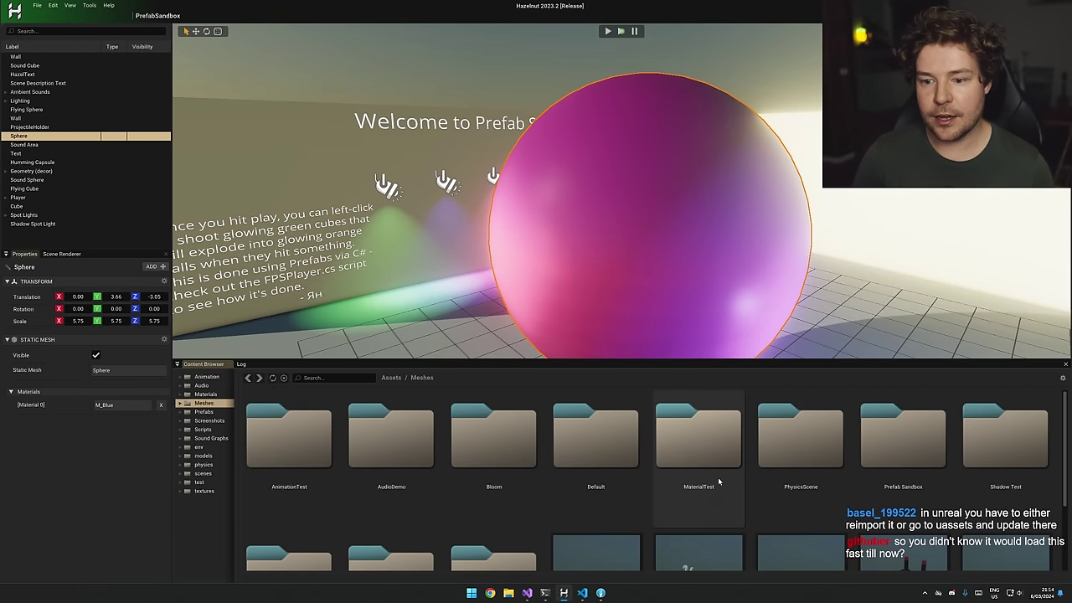
{"action": "double_click", "coordinate": [705, 442]}
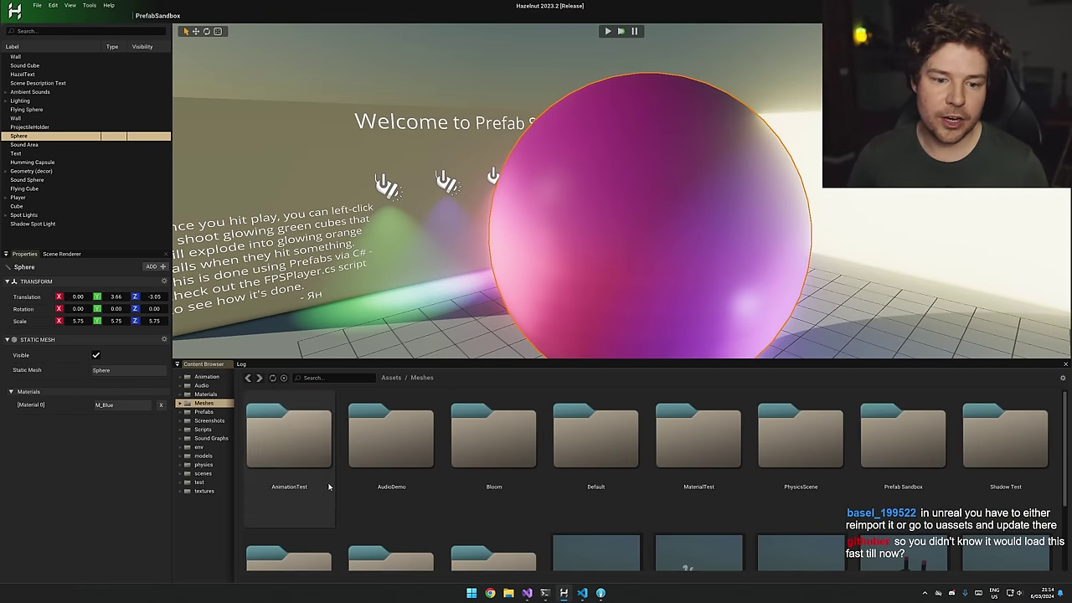
{"action": "left_click", "coordinate": [1062, 379]}
{"action": "left_click_drag", "start_coordinate": [989, 399], "coordinate": [978, 399]}
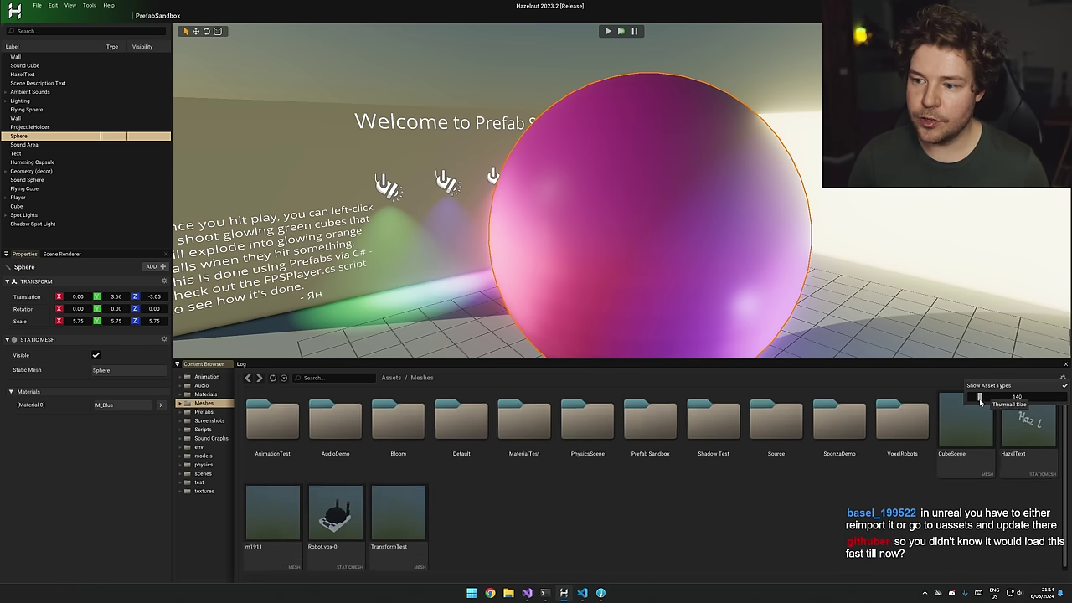
Create a new folder named Stream in Assets/Meshes and open it.
{"action": "right_click", "coordinate": [493, 496]}
{"action": "mouse_move", "coordinate": [519, 503]}
{"action": "left_click", "coordinate": [588, 505]}
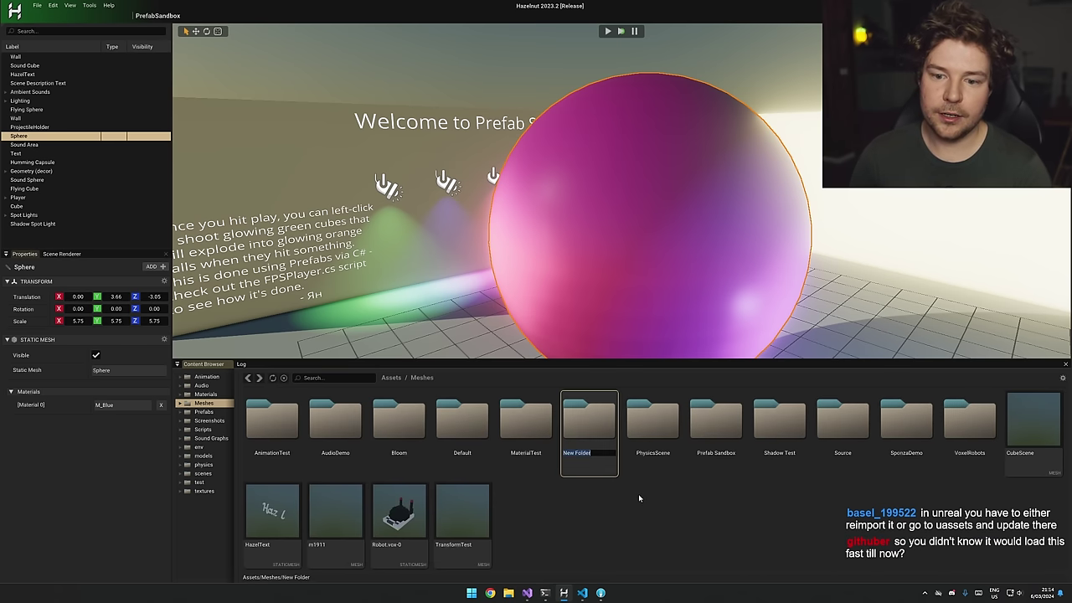
{"action": "type", "text": "Stream"}
{"action": "key", "text": "Return"}
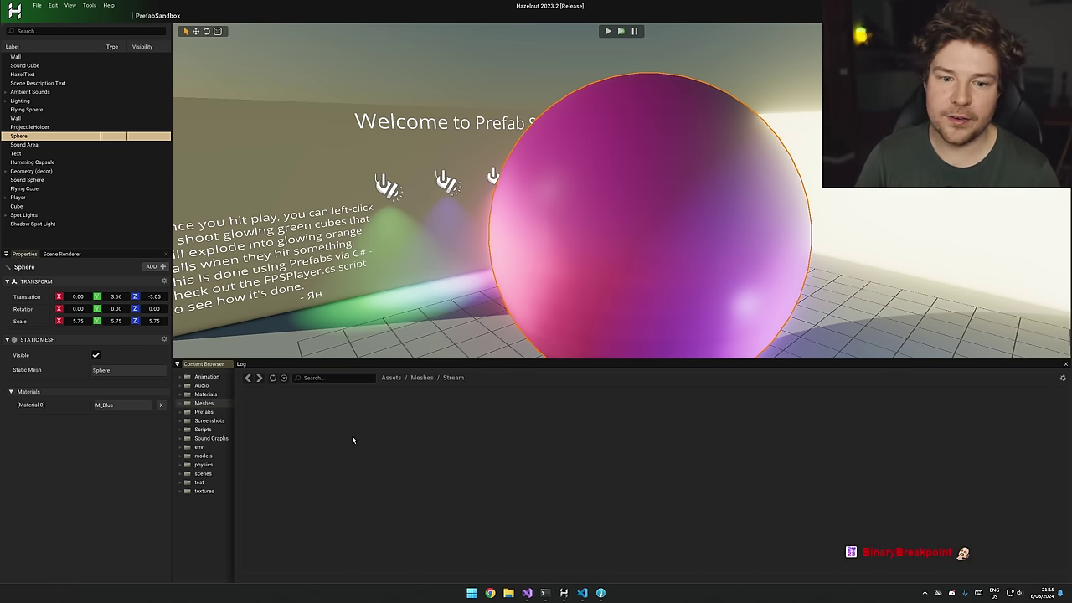
Show the Stream folder in File Explorer, add Avocado.gltf to it, and refresh Hazelnut's content browser.
{"action": "right_click", "coordinate": [353, 443]}
{"action": "left_click", "coordinate": [379, 500]}
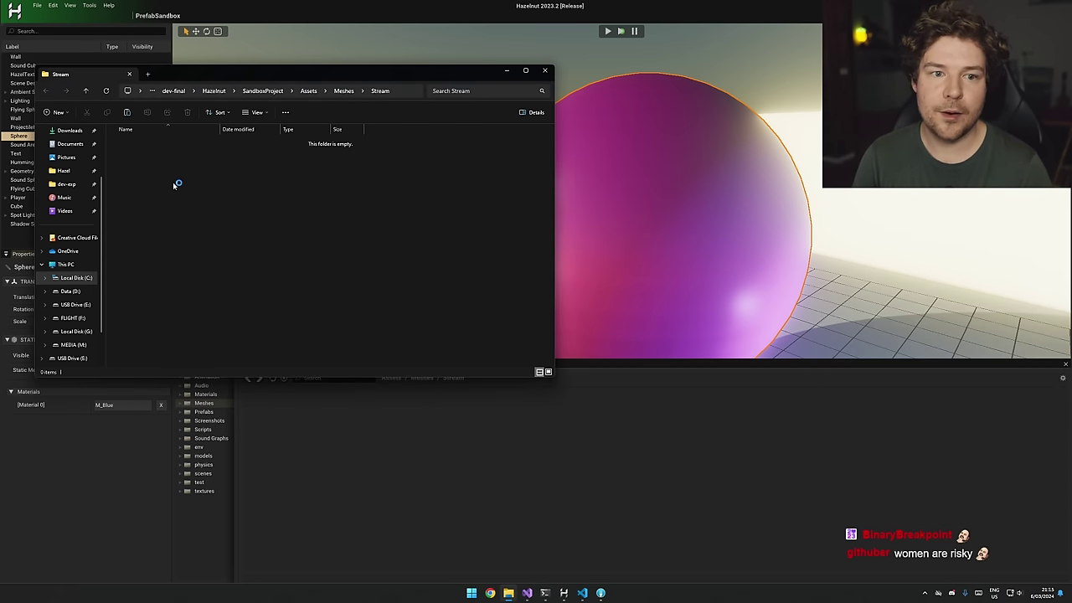
{"action": "left_click", "coordinate": [326, 406]}
{"action": "left_click", "coordinate": [273, 377]}
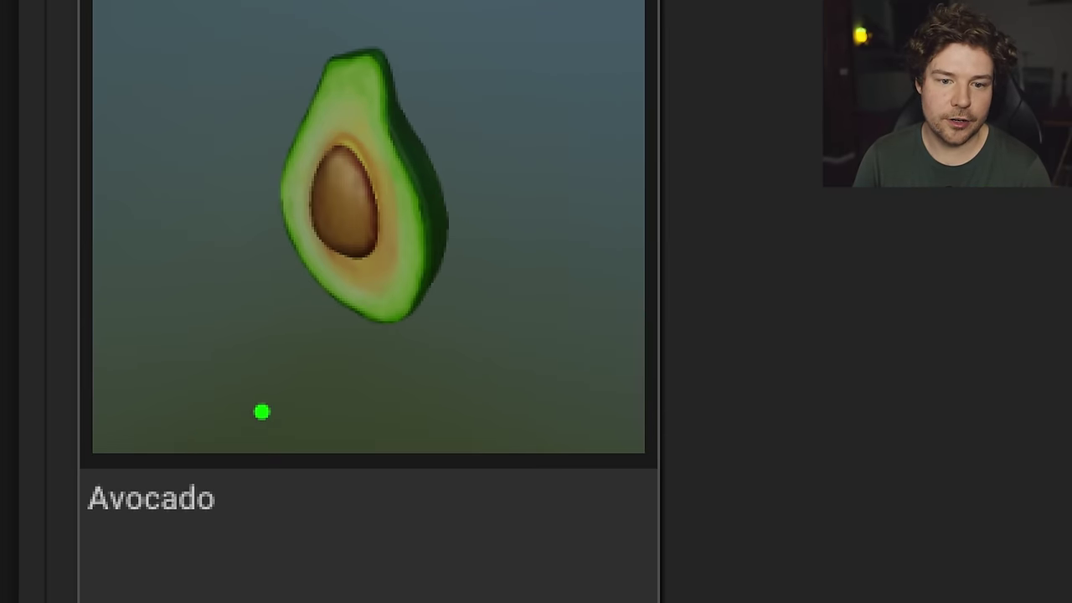
Compare the Avocado thumbnail in the content browser with the Avocado.gltf file in the Stream folder in File Explorer.
{"action": "left_click_drag", "start_coordinate": [137, 421], "coordinate": [551, 40]}
{"action": "key", "text": "Escape"}
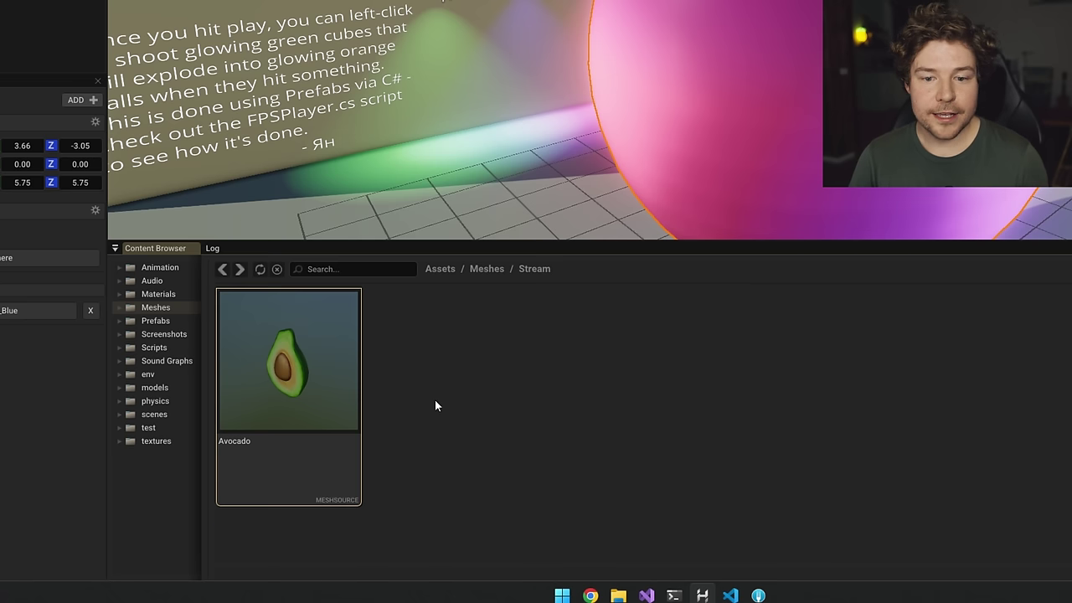
{"action": "left_click", "coordinate": [617, 594]}
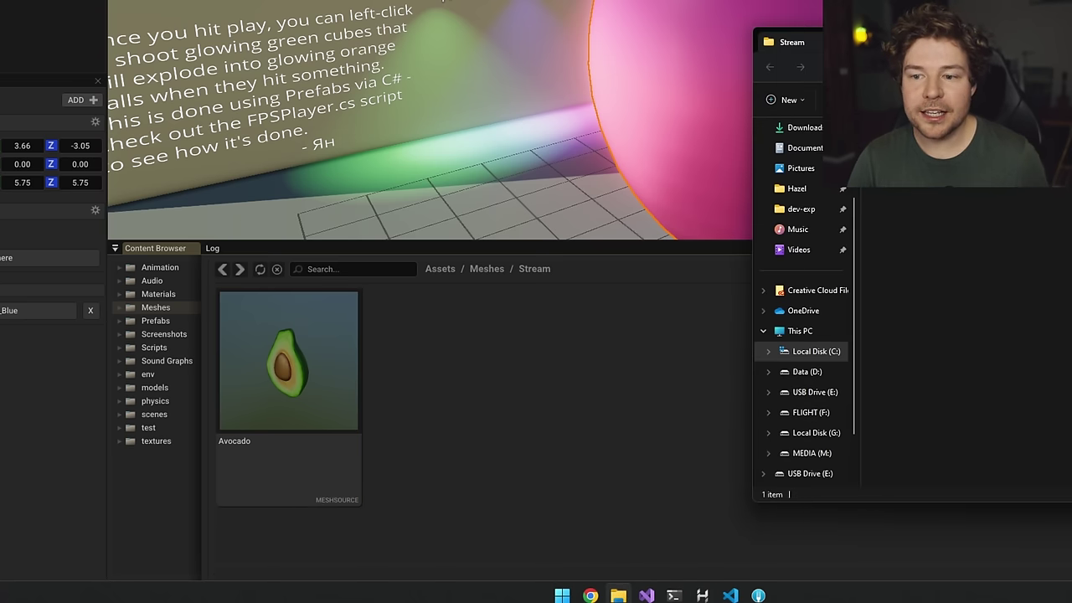
{"action": "left_click_drag", "start_coordinate": [1014, 35], "coordinate": [350, 40]}
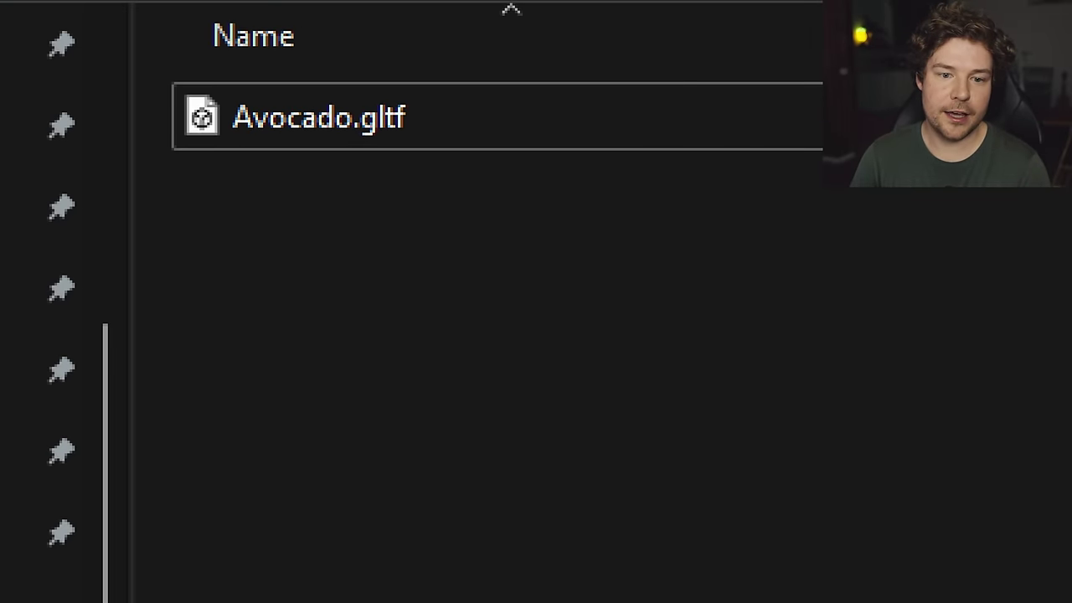
{"action": "left_click_drag", "start_coordinate": [111, 124], "coordinate": [737, 128]}
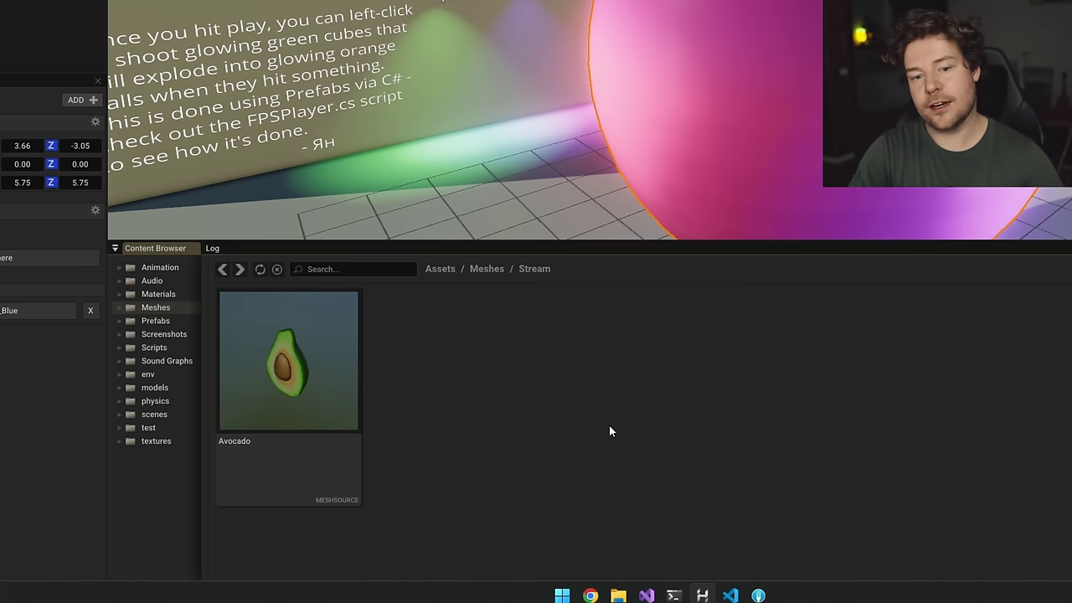
{"action": "left_click", "coordinate": [618, 594]}
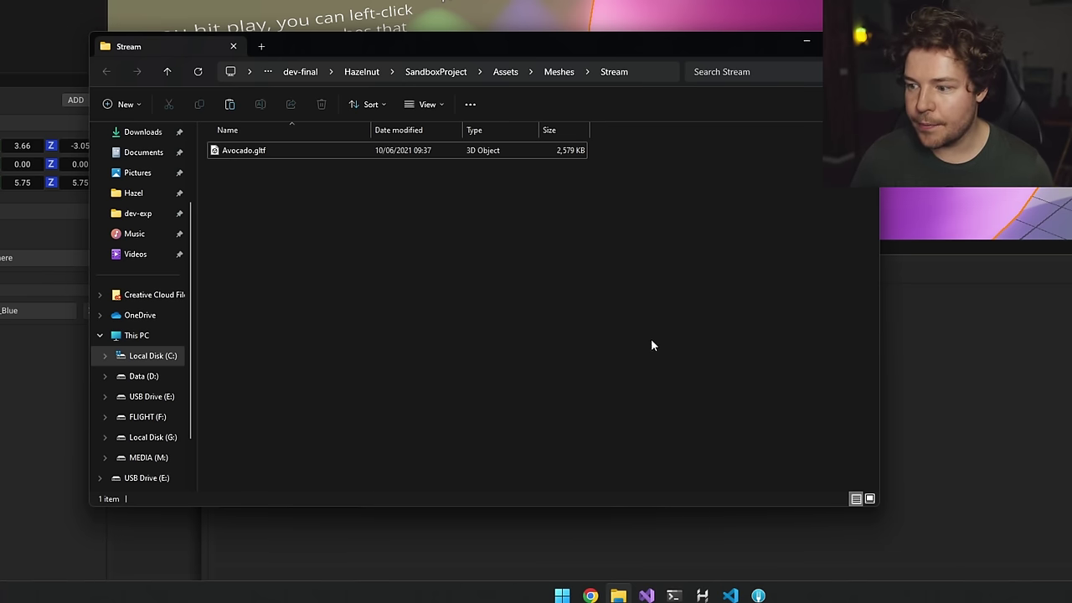
{"action": "left_click_drag", "start_coordinate": [366, 268], "coordinate": [530, 340]}
{"action": "left_click", "coordinate": [1051, 377]}
{"action": "left_click", "coordinate": [331, 338]}
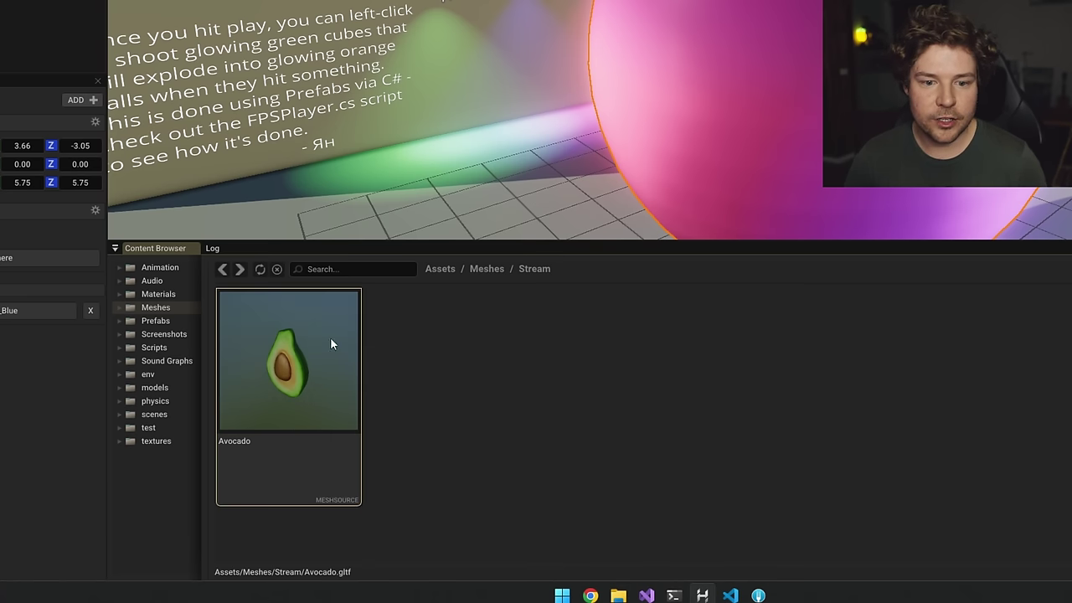
Look at the original Avocado.gltf in the glTF-Embedded source folder and close that folder window.
{"action": "right_click_drag", "start_coordinate": [527, 168], "coordinate": [469, 200]}
{"action": "right_click_drag", "start_coordinate": [645, 79], "coordinate": [657, 117]}
{"action": "scroll", "coordinate": [656, 108], "scroll_direction": "down", "scroll_amount": 3}
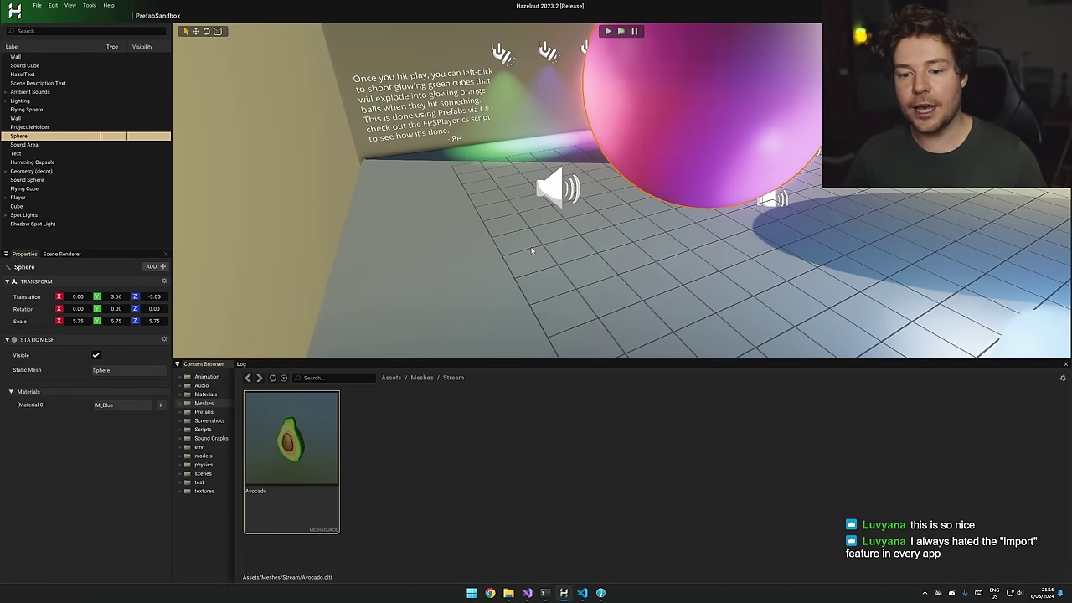
{"action": "left_click_drag", "start_coordinate": [1071, 219], "coordinate": [1018, 222]}
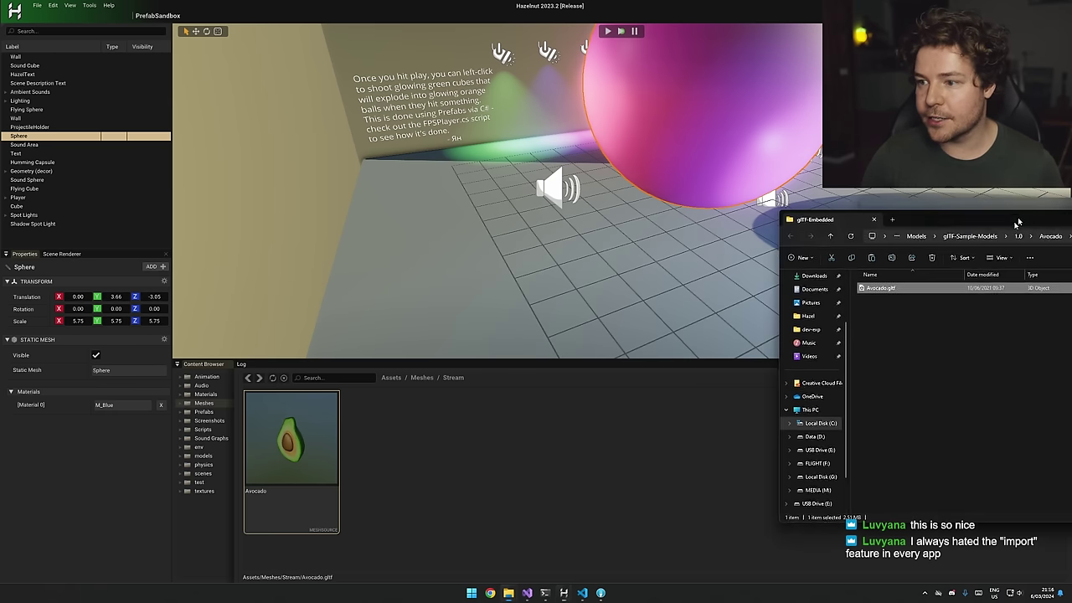
{"action": "key", "text": "super+Right"}
{"action": "left_click_drag", "start_coordinate": [668, 81], "coordinate": [842, 94]}
{"action": "left_click", "coordinate": [1059, 9]}
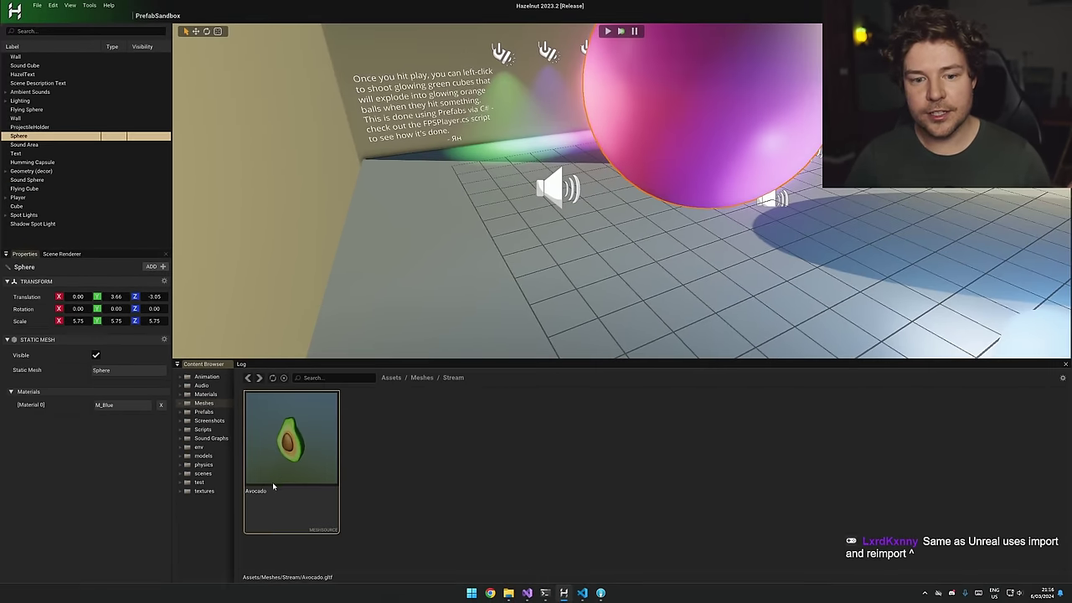
Add the Avocado mesh source to the scene by creating static mesh Avocado.hsmesh in Assets/Meshes with generated colliders.
{"action": "left_click_drag", "start_coordinate": [260, 426], "coordinate": [515, 47]}
{"action": "left_click_drag", "start_coordinate": [439, 233], "coordinate": [442, 236]}
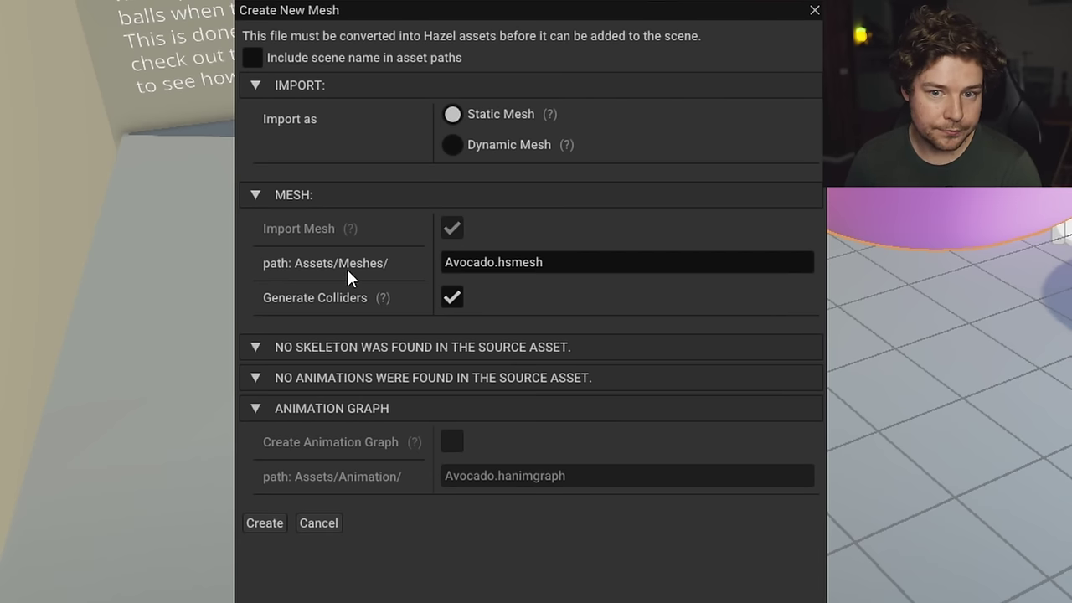
{"action": "left_click_drag", "start_coordinate": [578, 263], "coordinate": [238, 259]}
{"action": "left_click", "coordinate": [586, 263]}
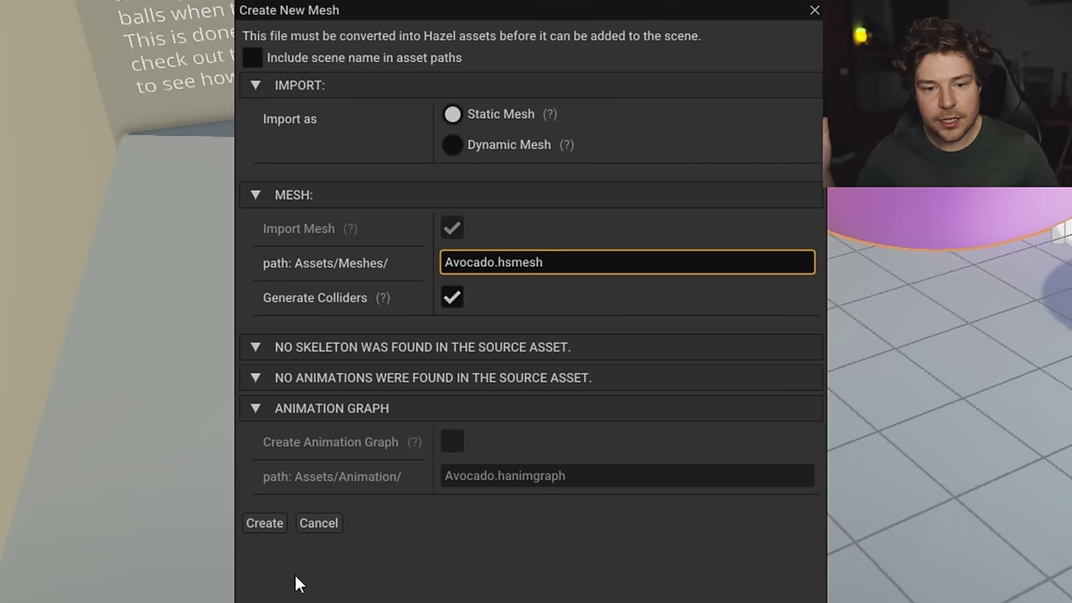
{"action": "left_click", "coordinate": [266, 522]}
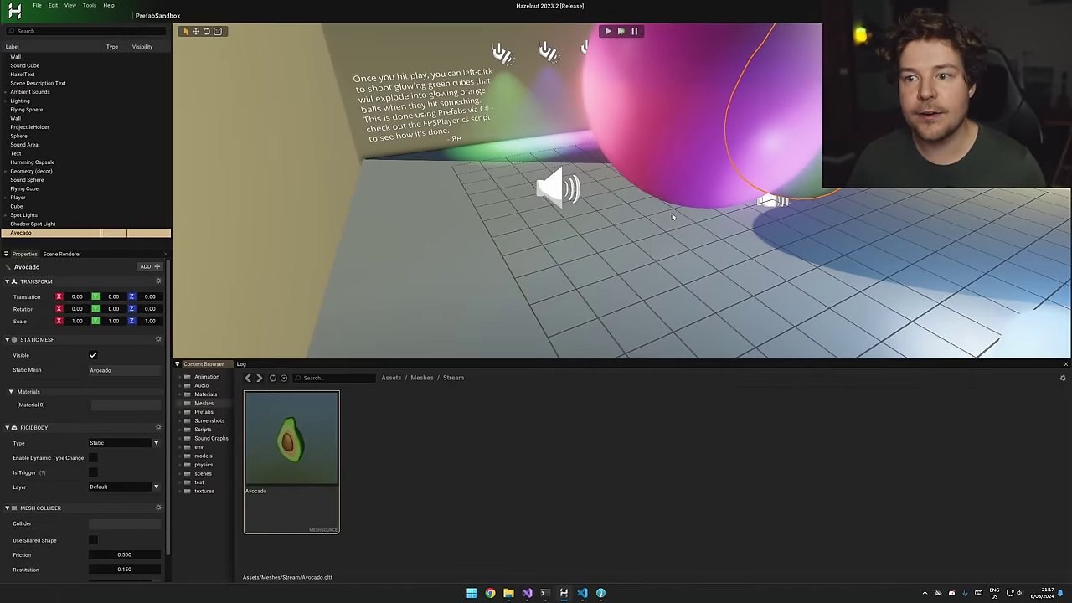
Move the avocado along Z to about -7.77 and rotate it about Y so its cut face shows.
{"action": "key", "text": "s"}
{"action": "right_click_drag", "start_coordinate": [672, 216], "coordinate": [690, 189]}
{"action": "key", "text": "w"}
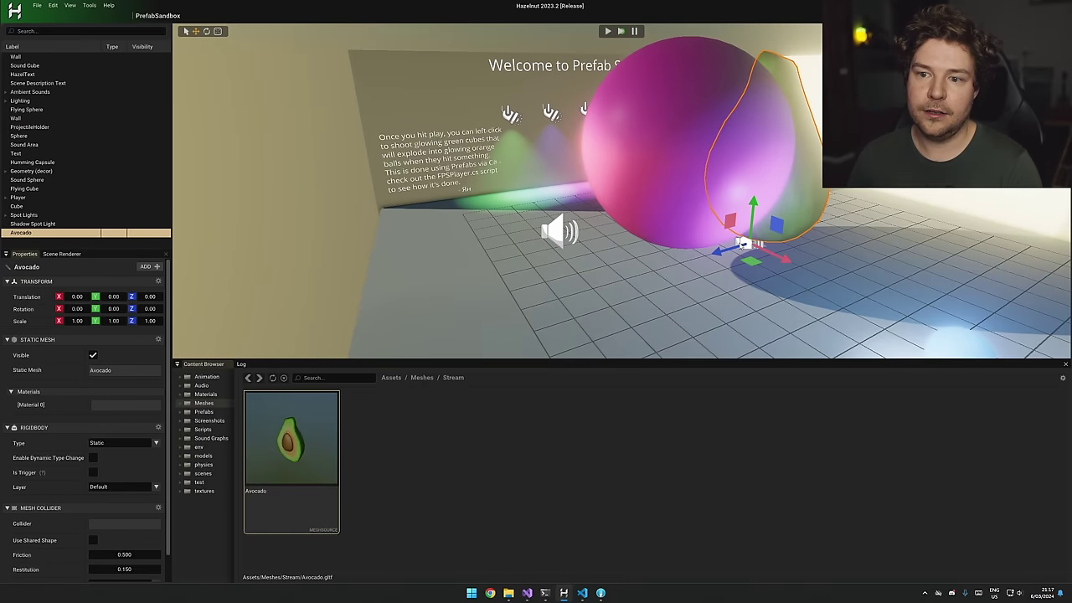
{"action": "left_click_drag", "start_coordinate": [730, 248], "coordinate": [473, 196]}
{"action": "key", "text": "e"}
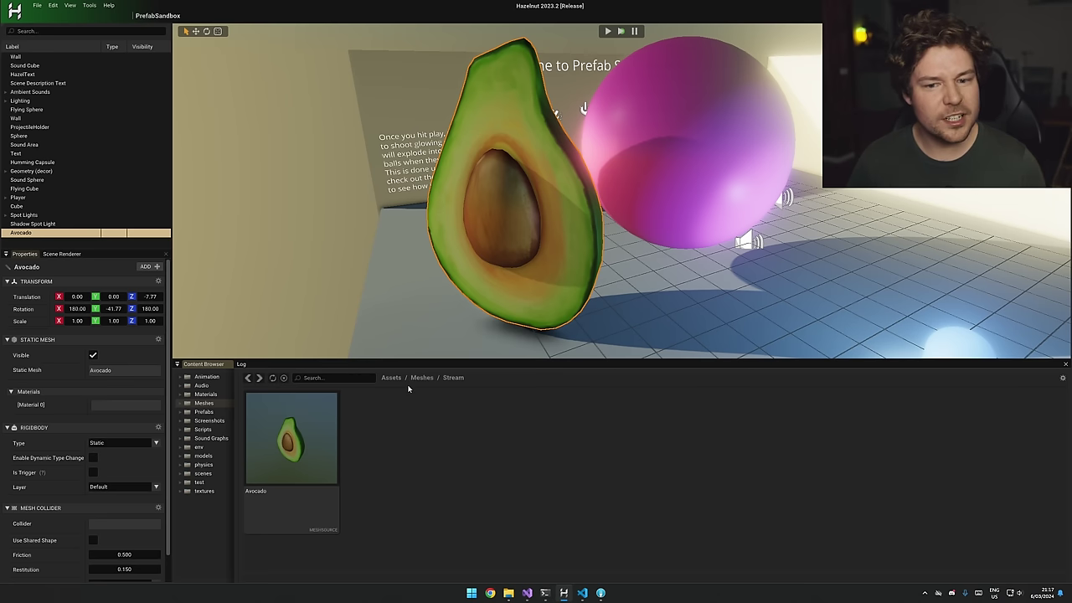
Search the whole Assets folder for "avo" and compare the Avocado mesh source and static mesh assets.
{"action": "left_click", "coordinate": [358, 379]}
{"action": "left_click", "coordinate": [392, 381]}
{"action": "left_click", "coordinate": [342, 380]}
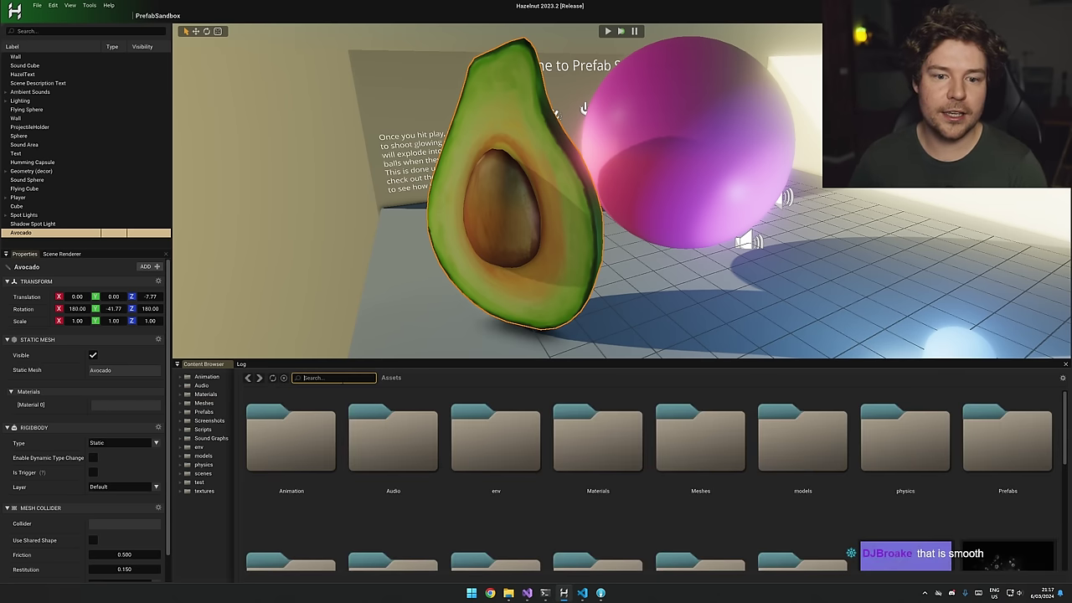
{"action": "type", "text": "avo"}
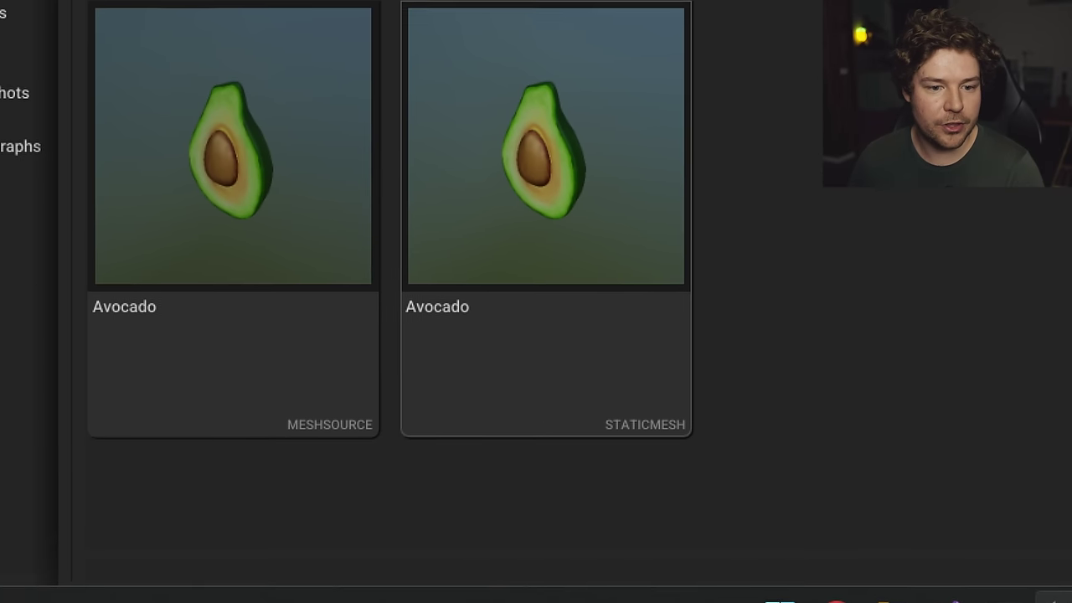
{"action": "left_click_drag", "start_coordinate": [340, 478], "coordinate": [345, 475]}
{"action": "left_click_drag", "start_coordinate": [614, 468], "coordinate": [670, 471]}
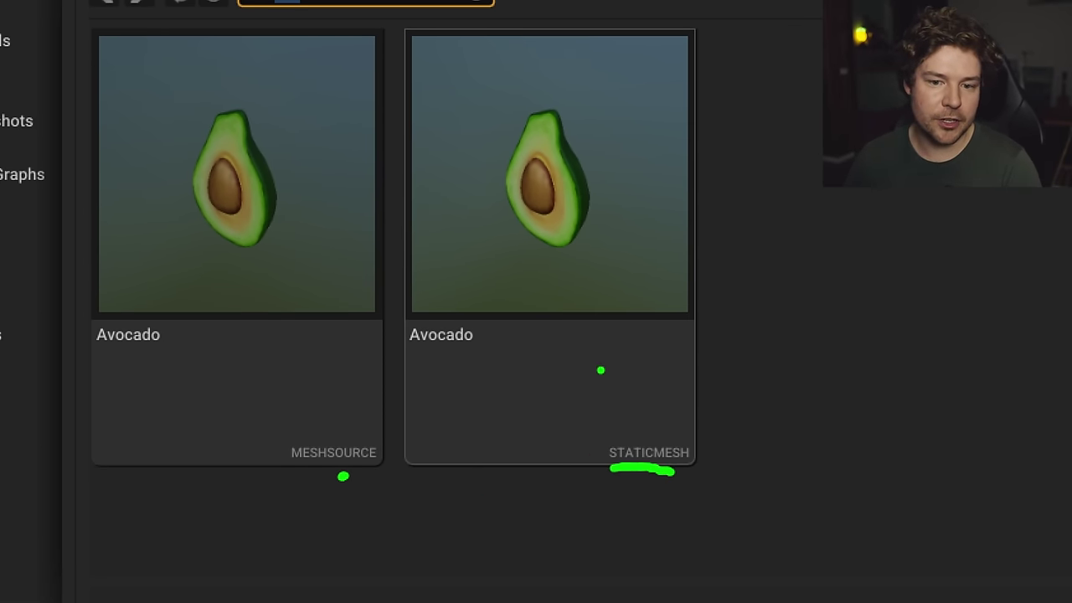
{"action": "mouse_move", "coordinate": [574, 240]}
{"action": "left_mouse_down"}
{"action": "mouse_move", "coordinate": [327, 259]}
{"action": "mouse_move", "coordinate": [310, 235]}
{"action": "left_mouse_up"}
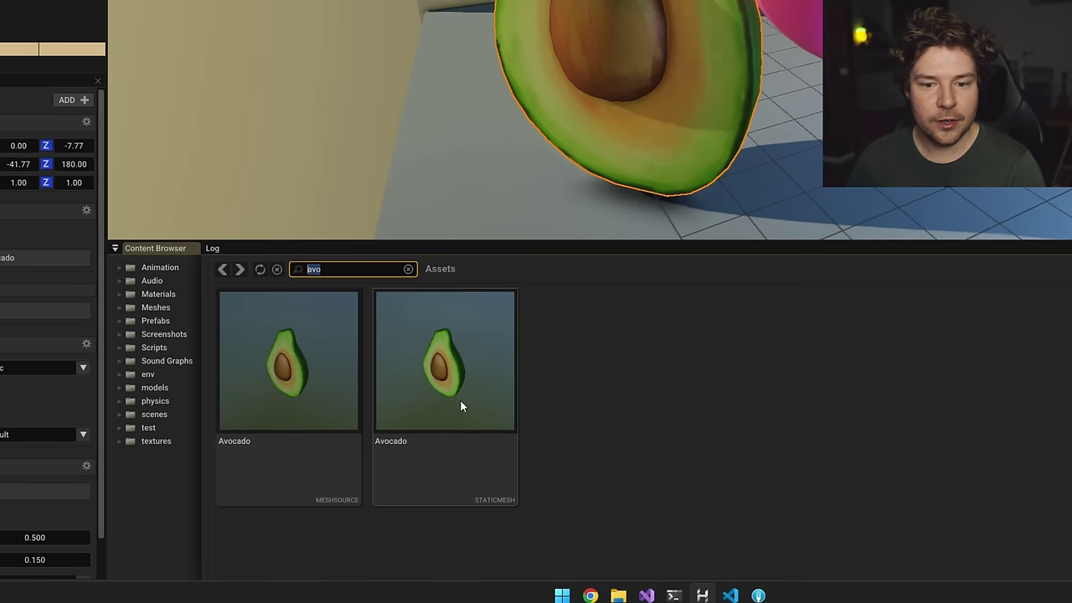
Open the Avocado static mesh file externally and examine its mesh source reference and submesh indices.
{"action": "right_click", "coordinate": [465, 396]}
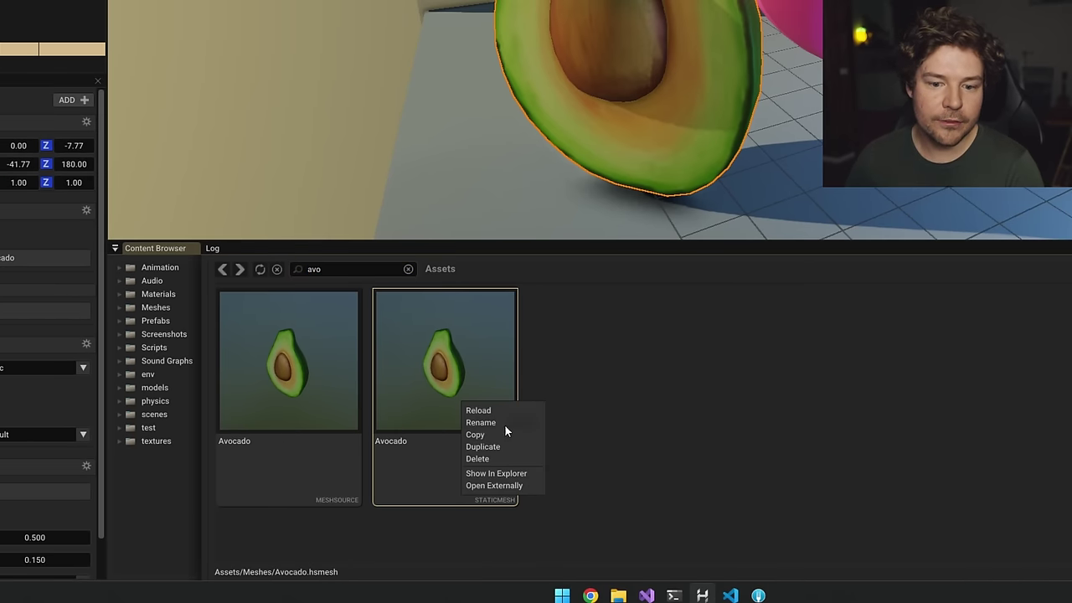
{"action": "left_click", "coordinate": [493, 486]}
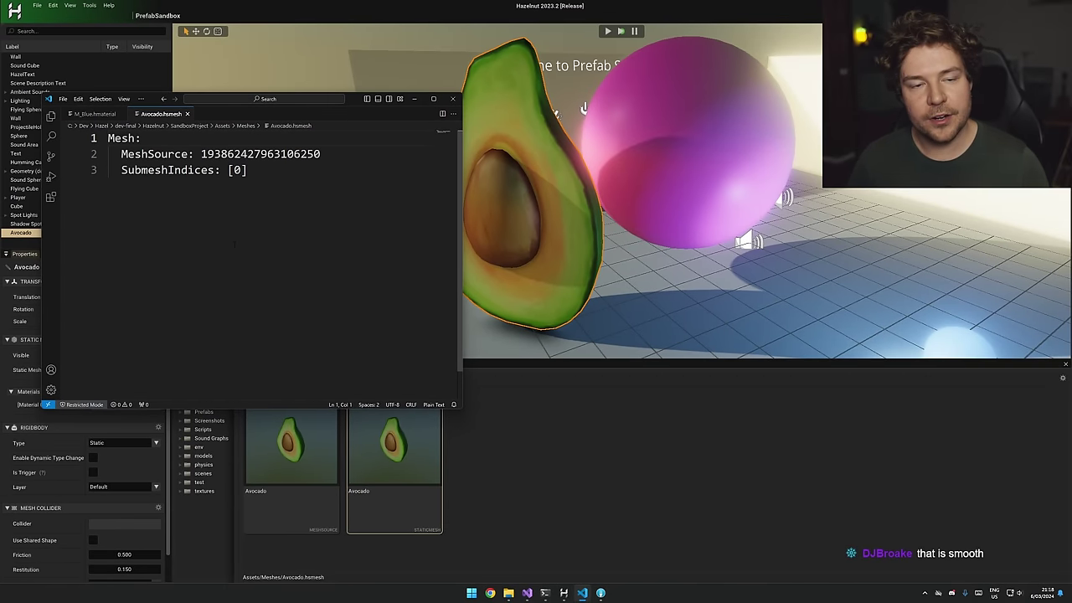
{"action": "key", "text": "ctrl+a"}
{"action": "left_click", "coordinate": [313, 252]}
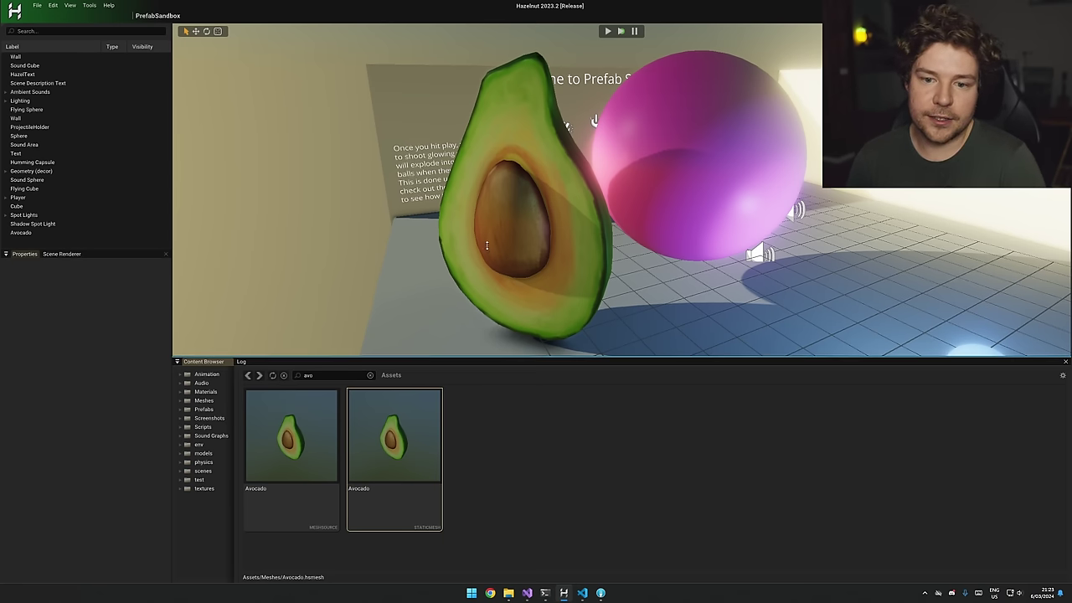
Enlarge the Content Browser area and annotate its empty space with a green handwritten "GLTF" followed by a right-pointing arrow.
{"action": "left_click_drag", "start_coordinate": [501, 358], "coordinate": [506, 257]}
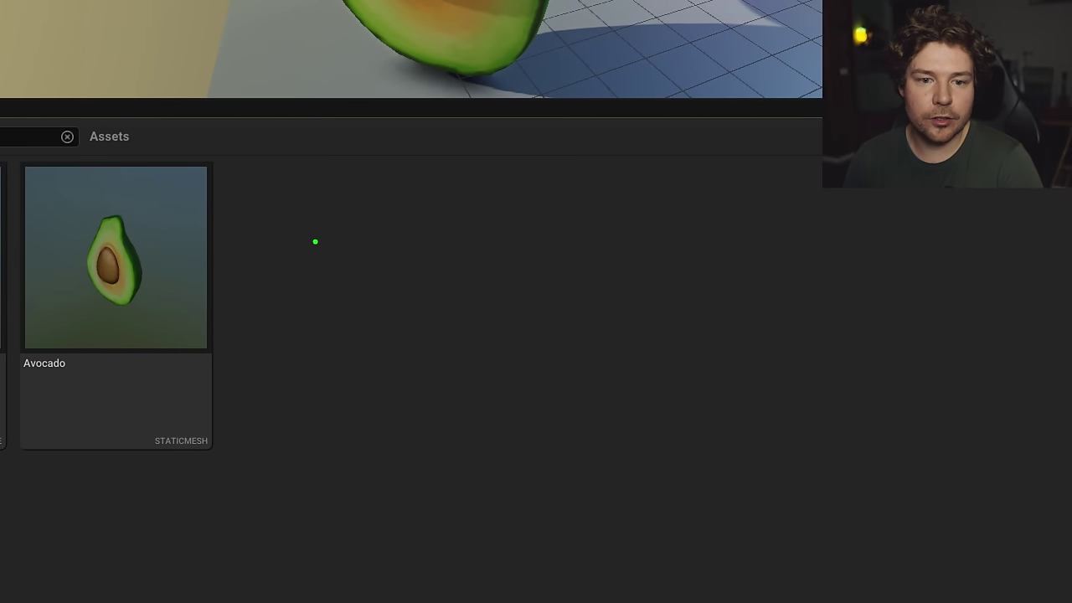
{"action": "mouse_move", "coordinate": [331, 215]}
{"action": "left_mouse_down"}
{"action": "mouse_move", "coordinate": [335, 241]}
{"action": "mouse_move", "coordinate": [381, 260]}
{"action": "left_mouse_up"}
{"action": "mouse_move", "coordinate": [401, 224]}
{"action": "left_mouse_down"}
{"action": "mouse_move", "coordinate": [401, 253]}
{"action": "mouse_move", "coordinate": [422, 212]}
{"action": "left_mouse_up"}
{"action": "left_click_drag", "start_coordinate": [435, 221], "coordinate": [436, 257]}
{"action": "left_click_drag", "start_coordinate": [435, 219], "coordinate": [470, 209]}
{"action": "left_click_drag", "start_coordinate": [439, 244], "coordinate": [458, 242]}
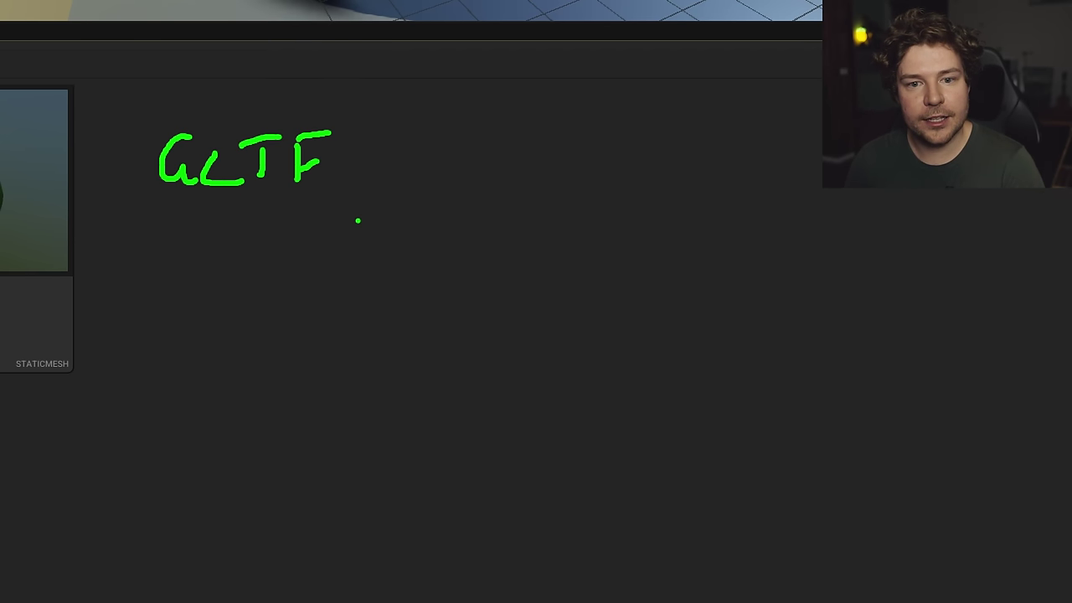
{"action": "mouse_move", "coordinate": [358, 220]}
{"action": "left_mouse_down"}
{"action": "mouse_move", "coordinate": [556, 223]}
{"action": "mouse_move", "coordinate": [525, 277]}
{"action": "left_mouse_up"}
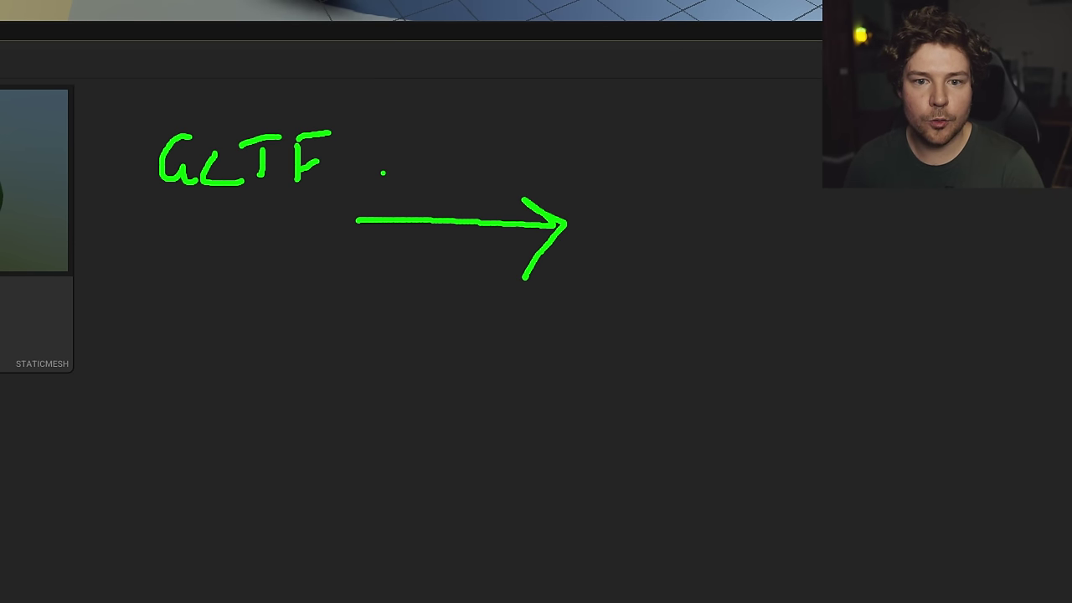
Write "IMPORT" in red above the green arrow beside the GLTF label.
{"action": "key", "text": "r"}
{"action": "mouse_move", "coordinate": [379, 157]}
{"action": "left_mouse_down"}
{"action": "mouse_move", "coordinate": [373, 193]}
{"action": "mouse_move", "coordinate": [390, 191]}
{"action": "left_mouse_up"}
{"action": "mouse_move", "coordinate": [364, 152]}
{"action": "left_mouse_down"}
{"action": "mouse_move", "coordinate": [395, 150]}
{"action": "mouse_move", "coordinate": [424, 181]}
{"action": "mouse_move", "coordinate": [466, 171]}
{"action": "mouse_move", "coordinate": [482, 191]}
{"action": "left_mouse_up"}
{"action": "left_click_drag", "start_coordinate": [484, 164], "coordinate": [516, 190]}
{"action": "left_click_drag", "start_coordinate": [502, 159], "coordinate": [537, 156]}
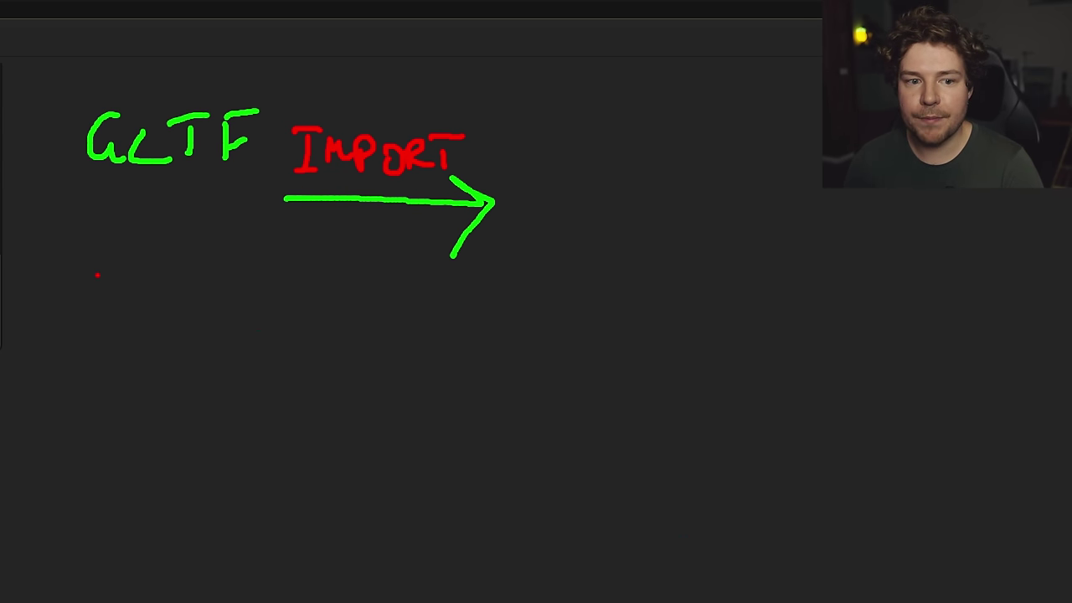
Write "Mesh Data" in green below the GLTF label.
{"action": "key", "text": "g"}
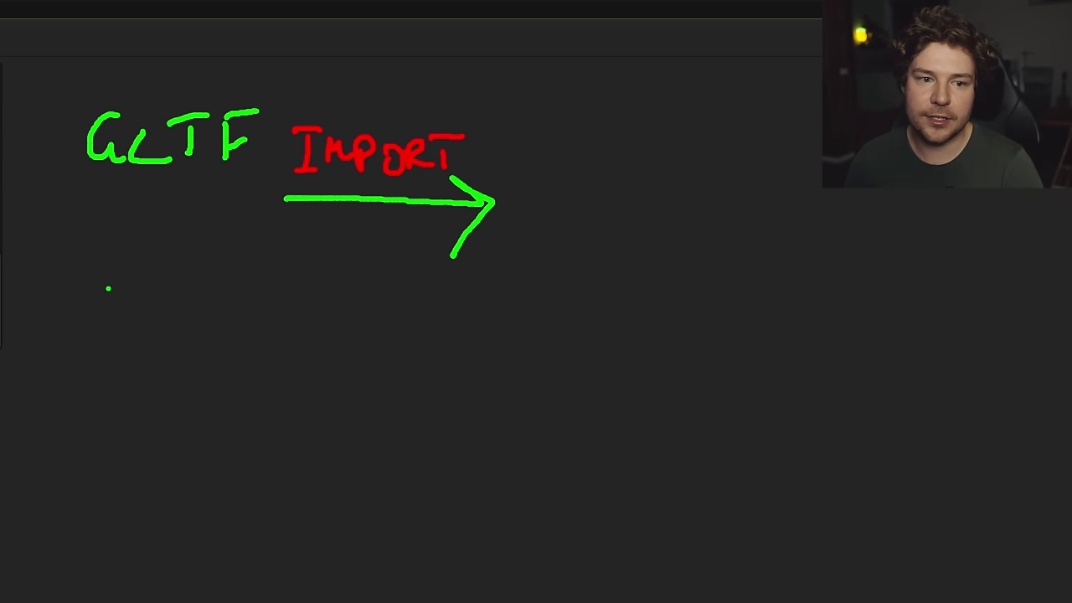
{"action": "left_click_drag", "start_coordinate": [104, 280], "coordinate": [161, 290]}
{"action": "left_click_drag", "start_coordinate": [182, 252], "coordinate": [201, 293]}
{"action": "mouse_move", "coordinate": [81, 303]}
{"action": "left_mouse_down"}
{"action": "mouse_move", "coordinate": [90, 335]}
{"action": "mouse_move", "coordinate": [115, 312]}
{"action": "left_mouse_up"}
{"action": "mouse_move", "coordinate": [116, 333]}
{"action": "left_mouse_down"}
{"action": "mouse_move", "coordinate": [132, 302]}
{"action": "mouse_move", "coordinate": [144, 333]}
{"action": "left_mouse_up"}
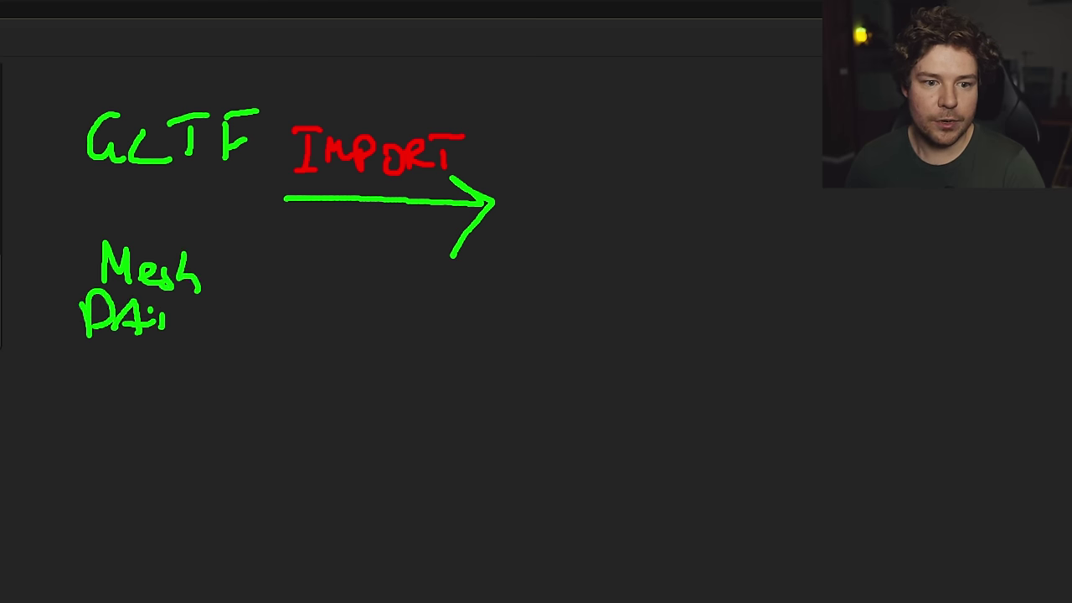